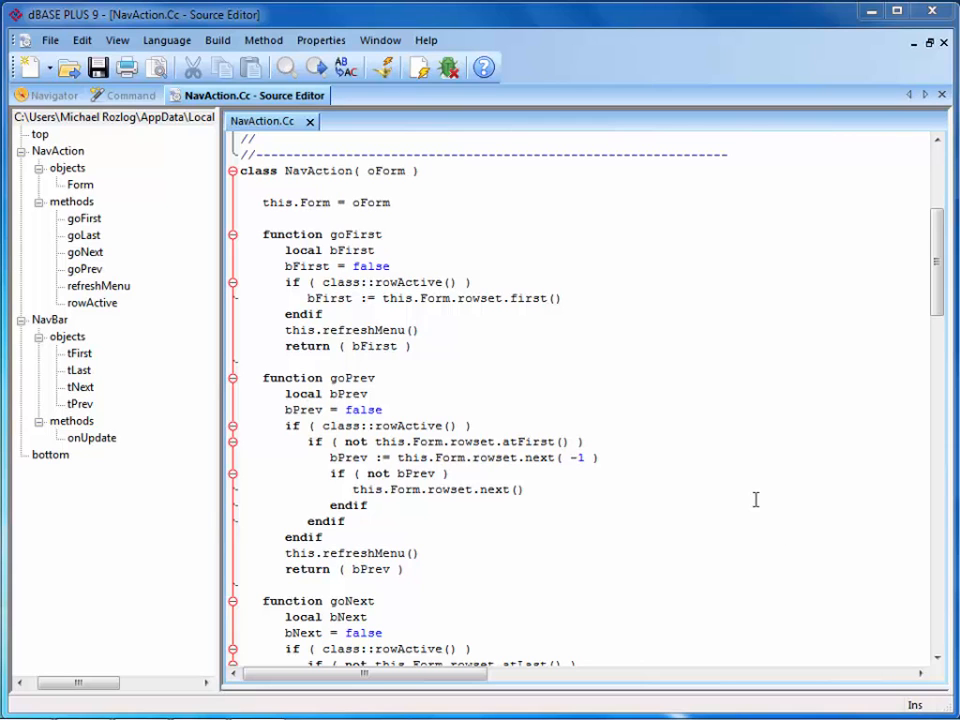
Show line numbers and whitespace characters in the source editor for NavAction.Cc.
{"action": "left_click", "coordinate": [117, 40]}
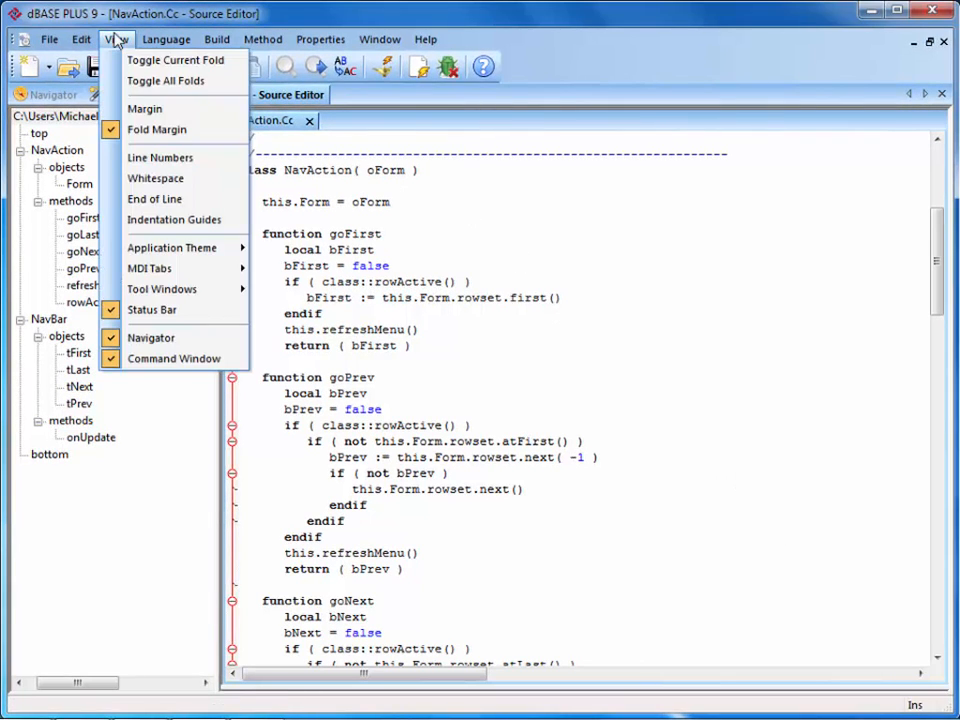
{"action": "left_click", "coordinate": [158, 157]}
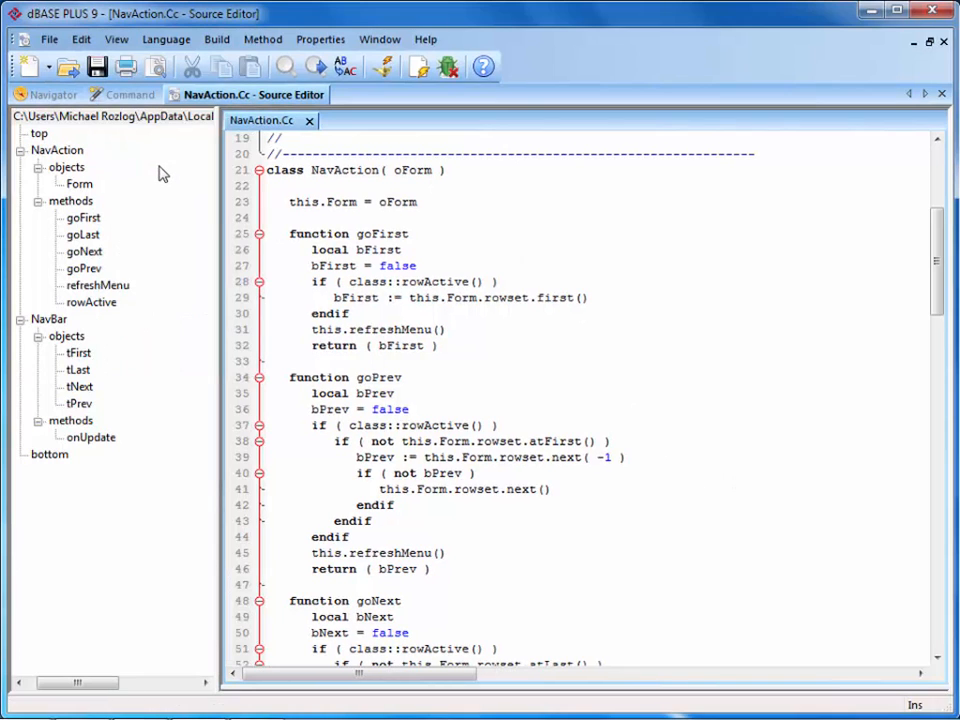
{"action": "key", "text": "Down"}
{"action": "key", "text": "Down"}
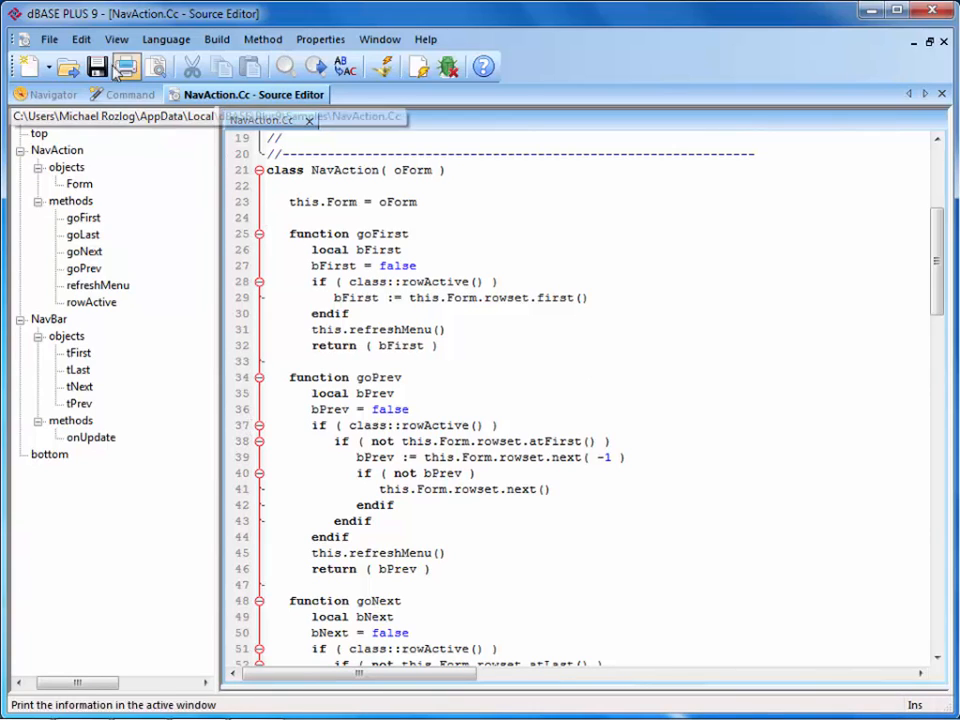
{"action": "left_click", "coordinate": [114, 39]}
{"action": "left_click", "coordinate": [156, 180]}
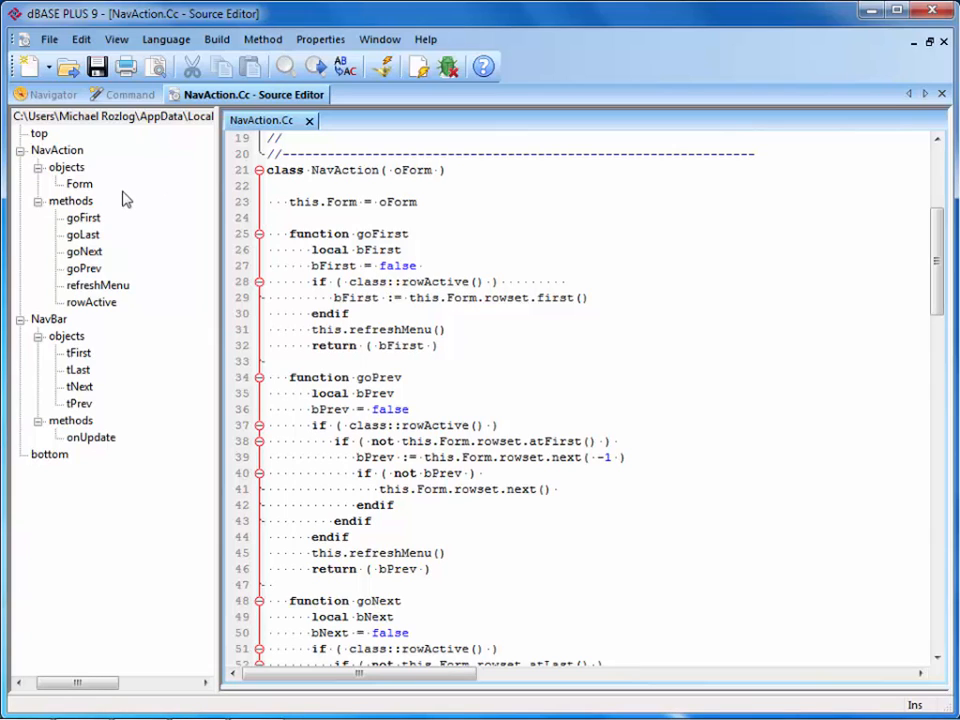
Show the end-of-line characters in the code and hide them again.
{"action": "left_click", "coordinate": [116, 40]}
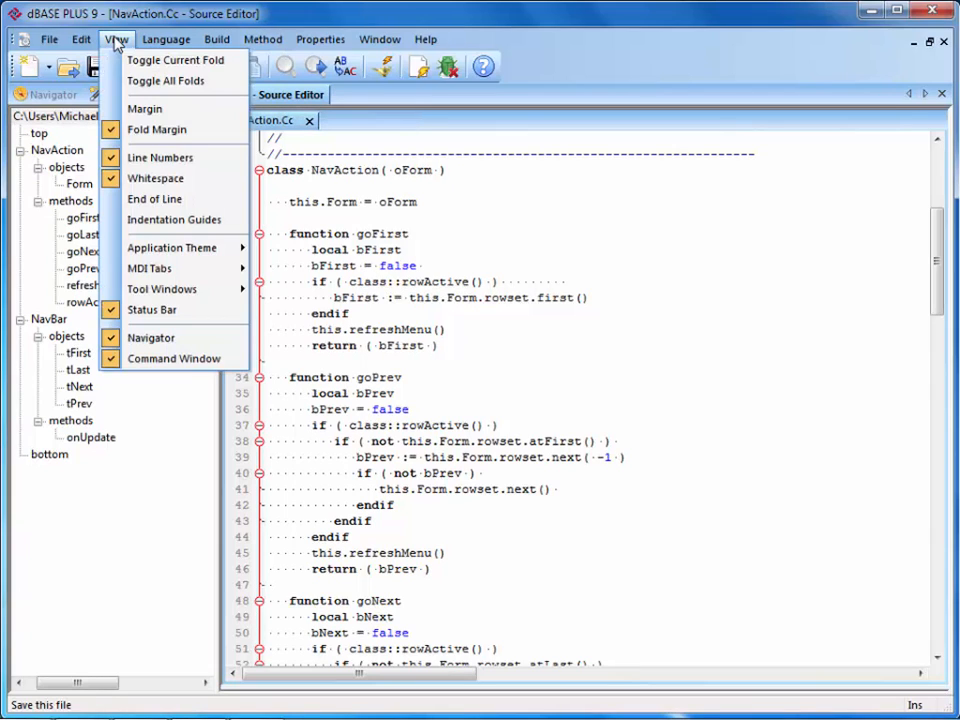
{"action": "left_click", "coordinate": [154, 199]}
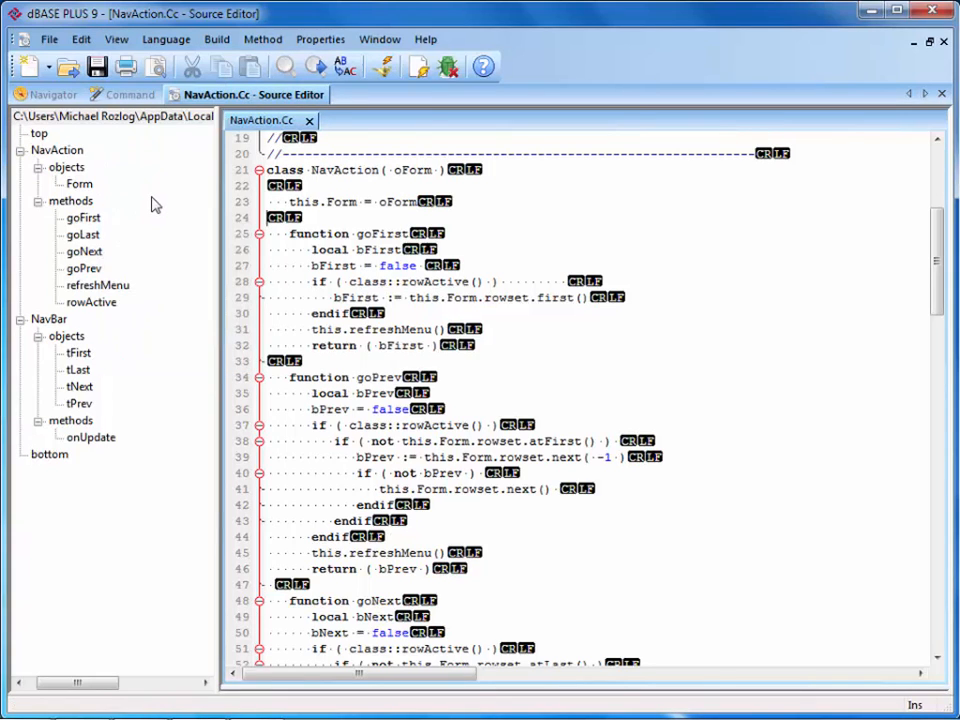
{"action": "left_click", "coordinate": [118, 40]}
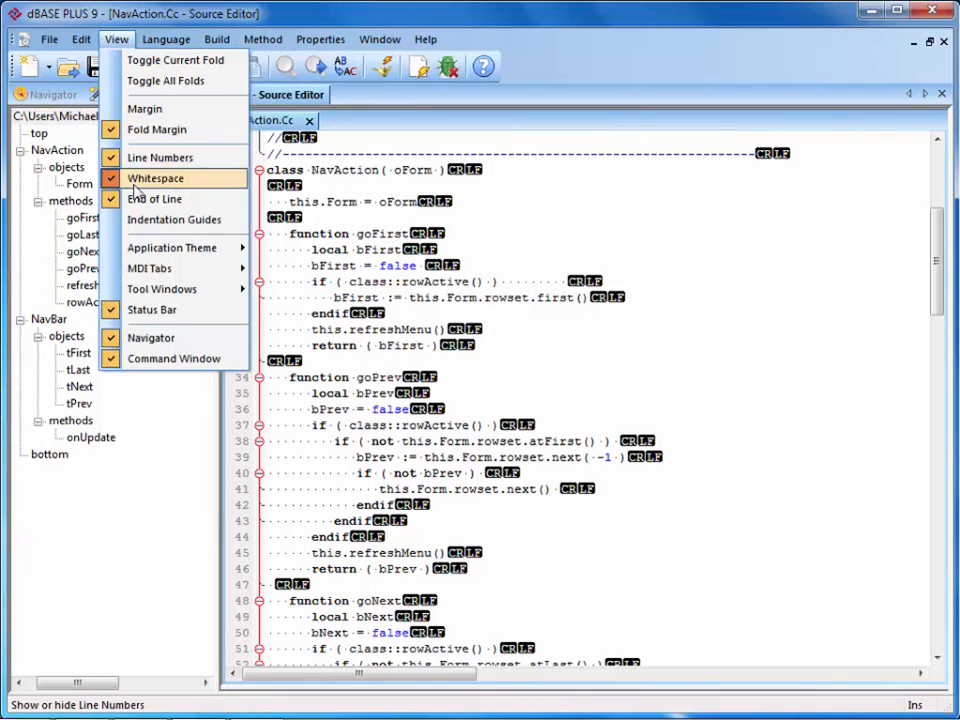
{"action": "left_click", "coordinate": [120, 199]}
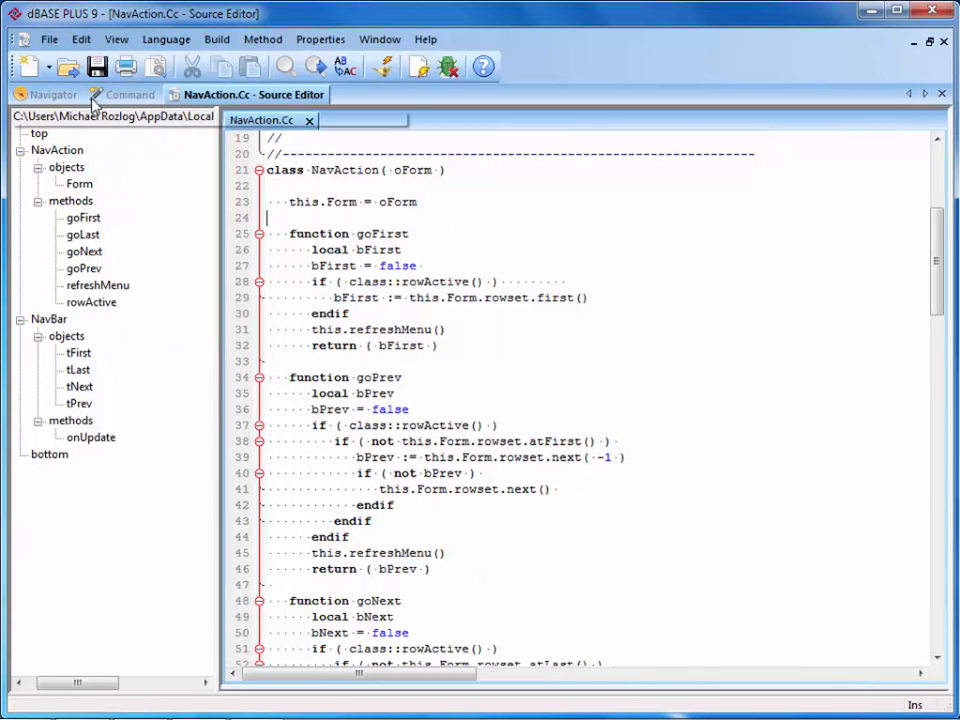
Turn on indentation guides in the source editor and view the available syntax languages.
{"action": "left_click", "coordinate": [116, 40]}
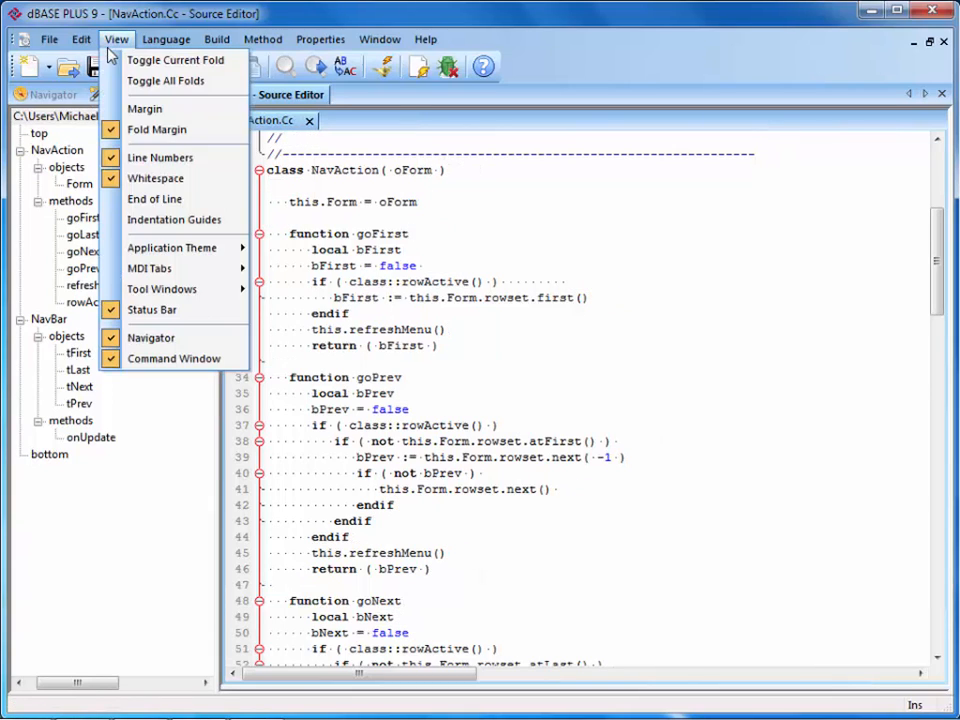
{"action": "left_click", "coordinate": [148, 220]}
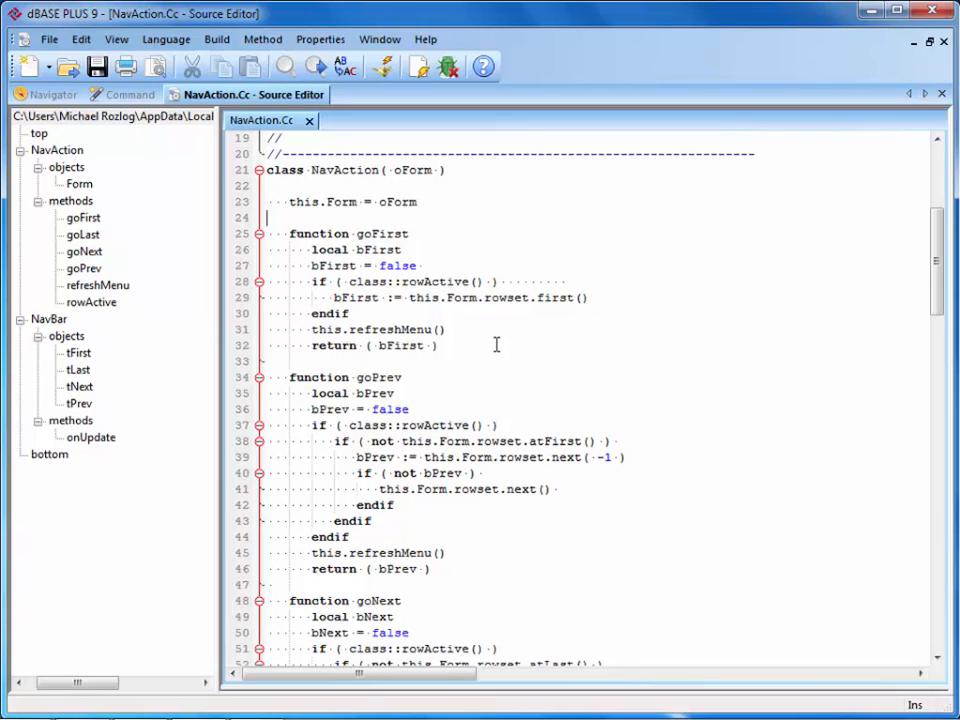
{"action": "left_click", "coordinate": [145, 40]}
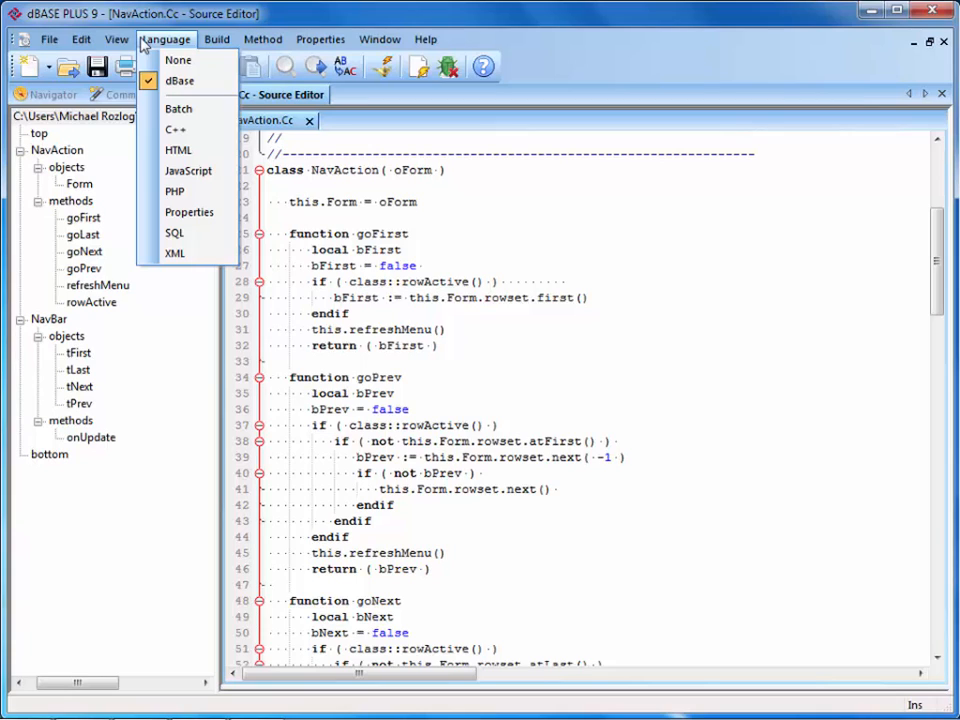
Open the Source Editor Properties and review the general editor settings alongside the code.
{"action": "right_click", "coordinate": [631, 242]}
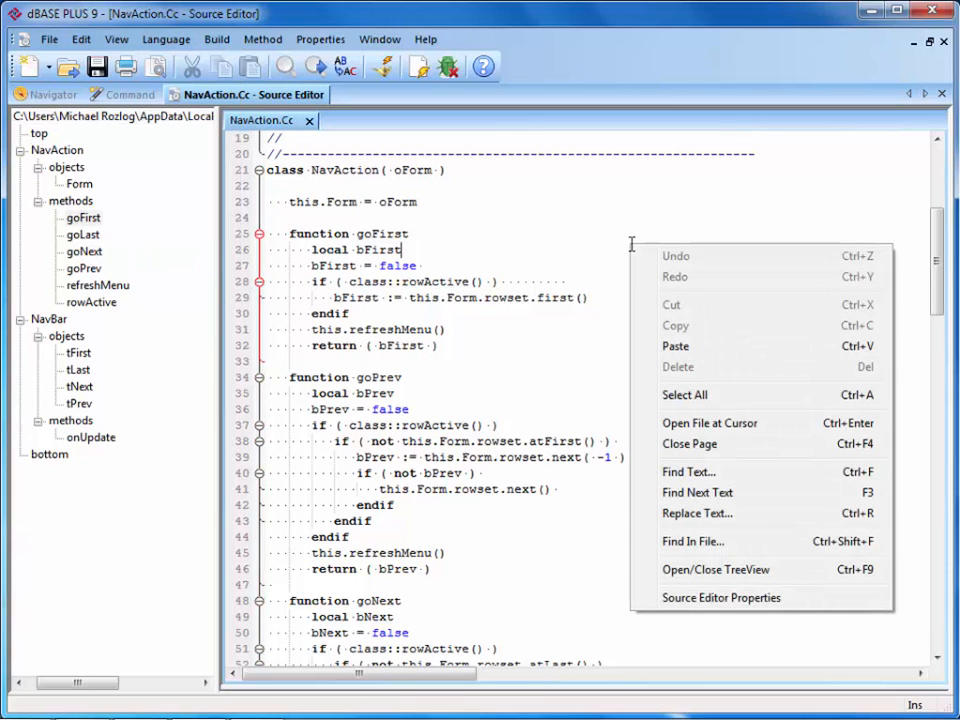
{"action": "left_click", "coordinate": [702, 600]}
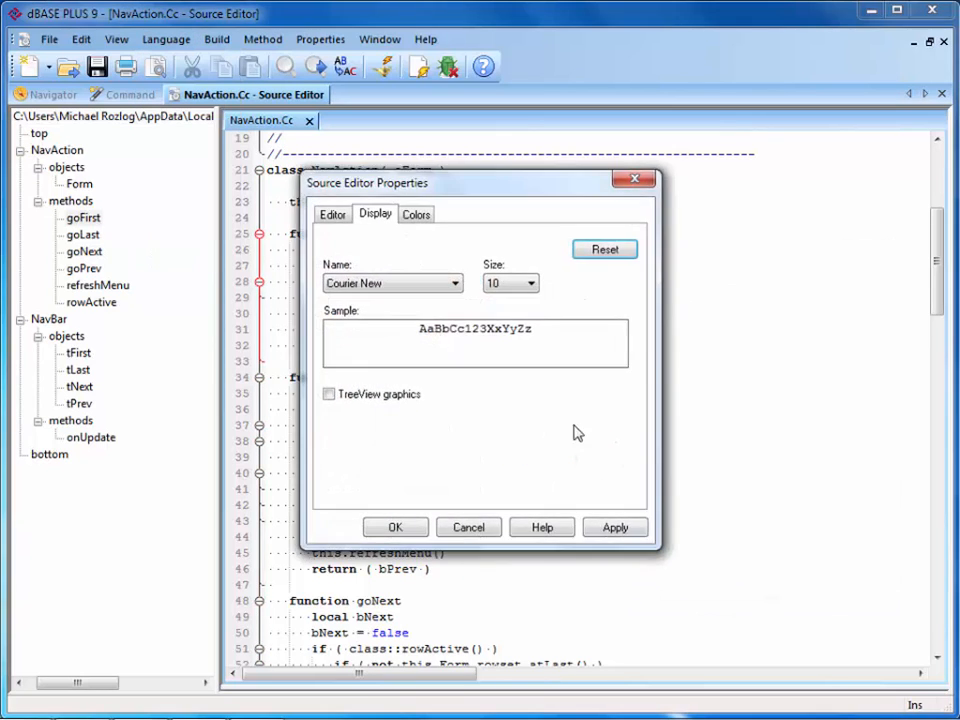
{"action": "left_click", "coordinate": [333, 213]}
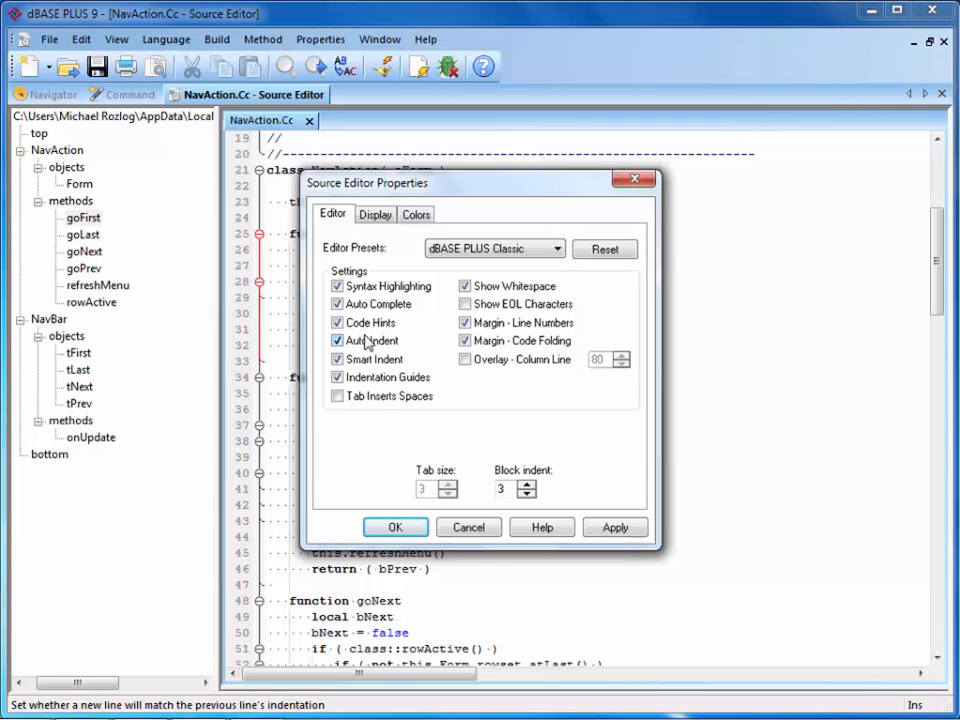
{"action": "left_click_drag", "start_coordinate": [422, 185], "coordinate": [597, 182]}
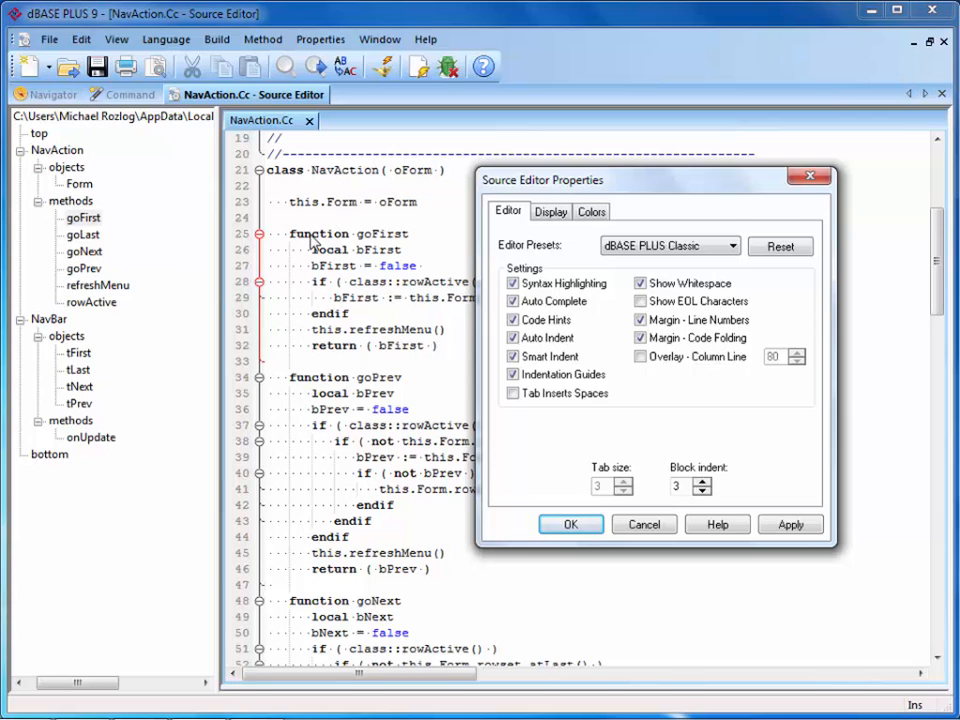
Set the source editor's display font to Segoe UI at size 12 and apply the change.
{"action": "left_click", "coordinate": [550, 213]}
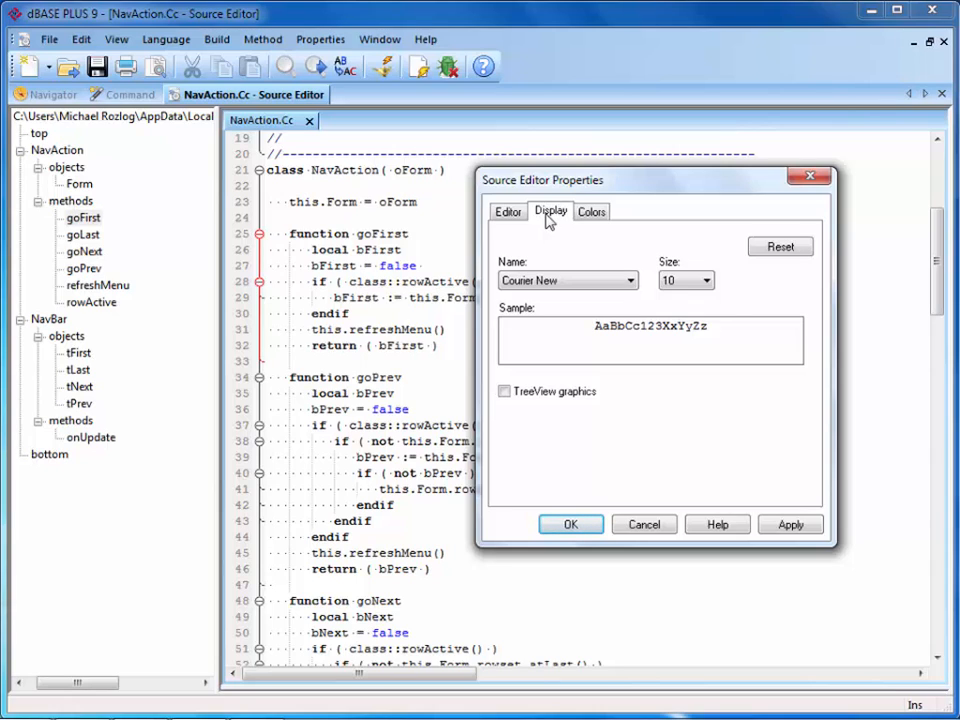
{"action": "left_click", "coordinate": [621, 281]}
{"action": "left_click_drag", "start_coordinate": [634, 431], "coordinate": [645, 610]}
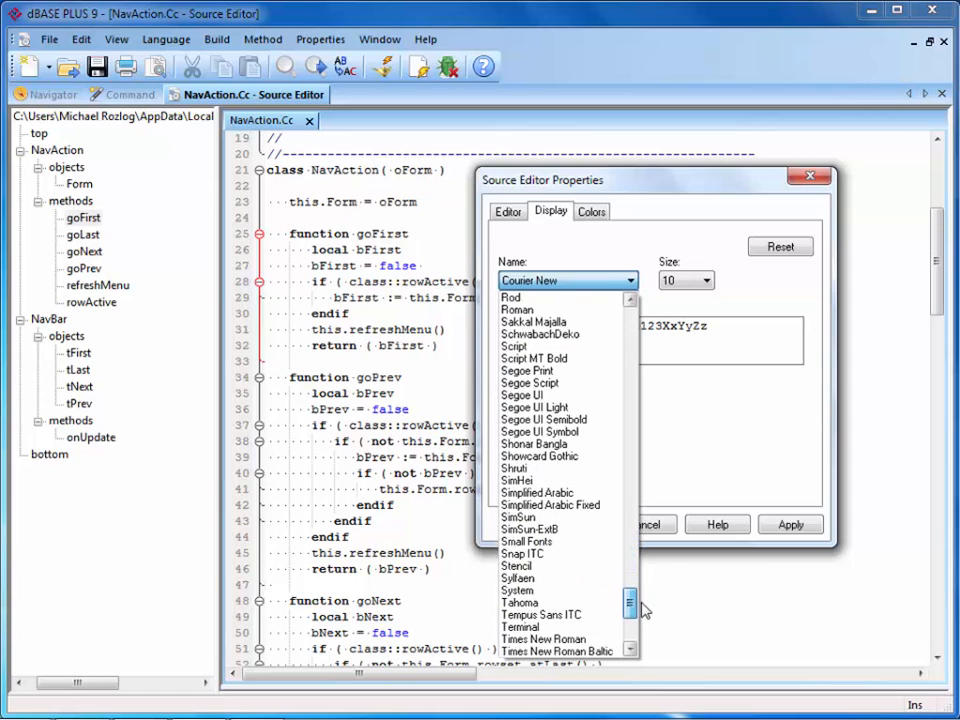
{"action": "left_click", "coordinate": [522, 396]}
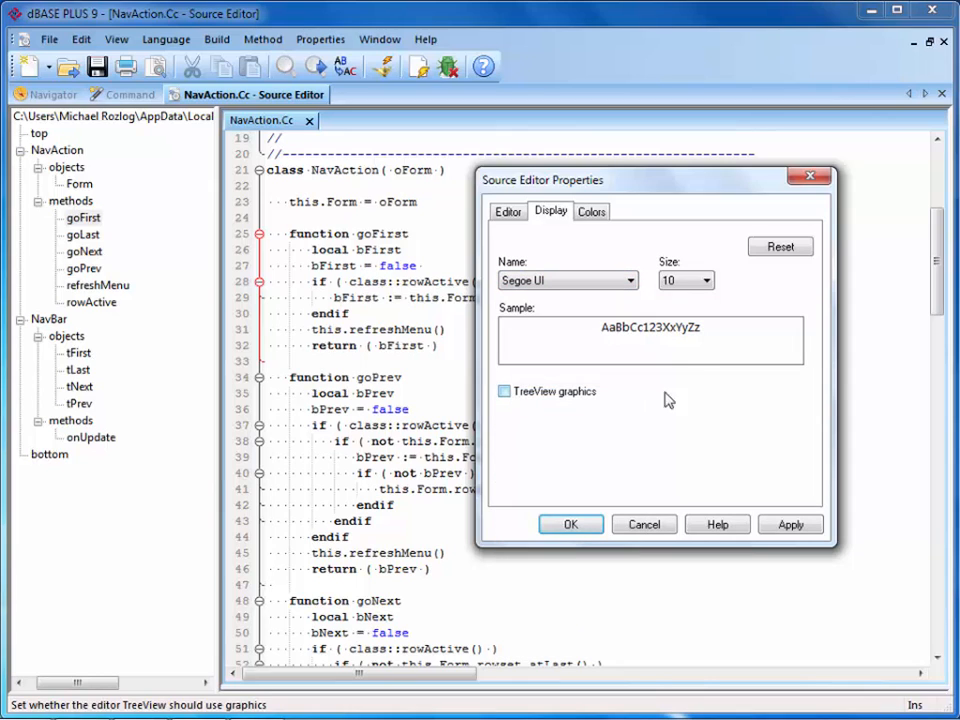
{"action": "left_click", "coordinate": [682, 282]}
{"action": "left_click", "coordinate": [676, 358]}
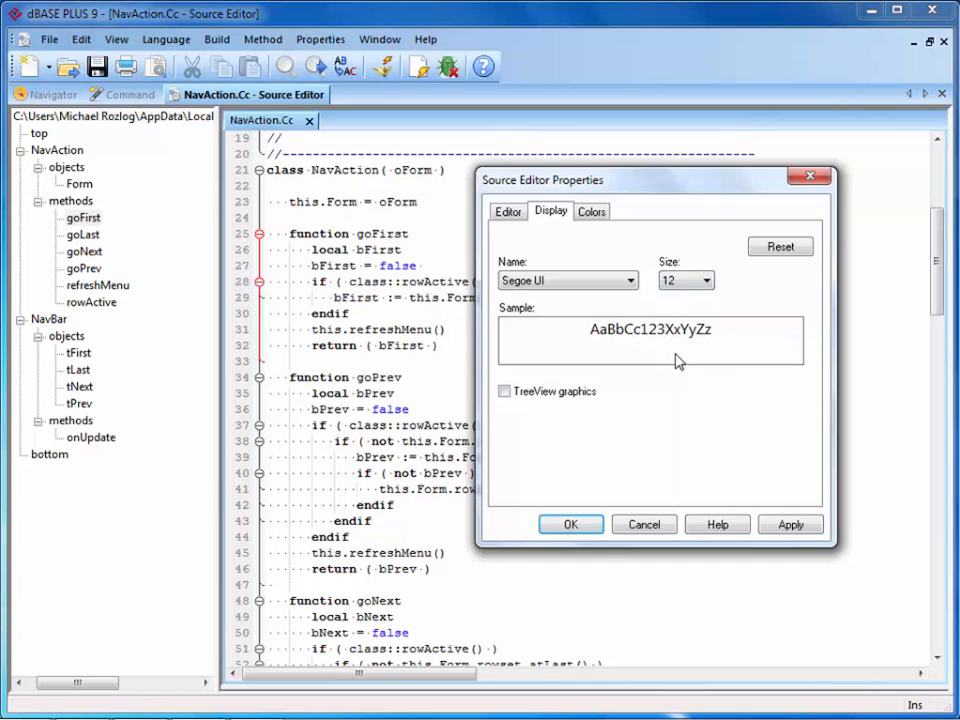
{"action": "left_click", "coordinate": [784, 523]}
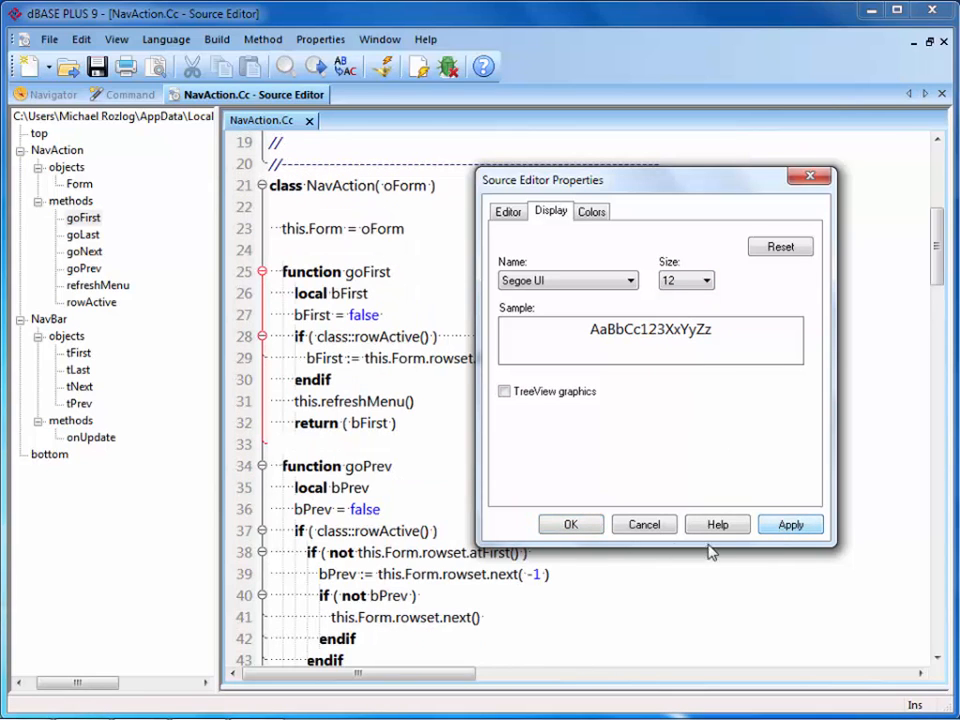
{"action": "left_click", "coordinate": [591, 525]}
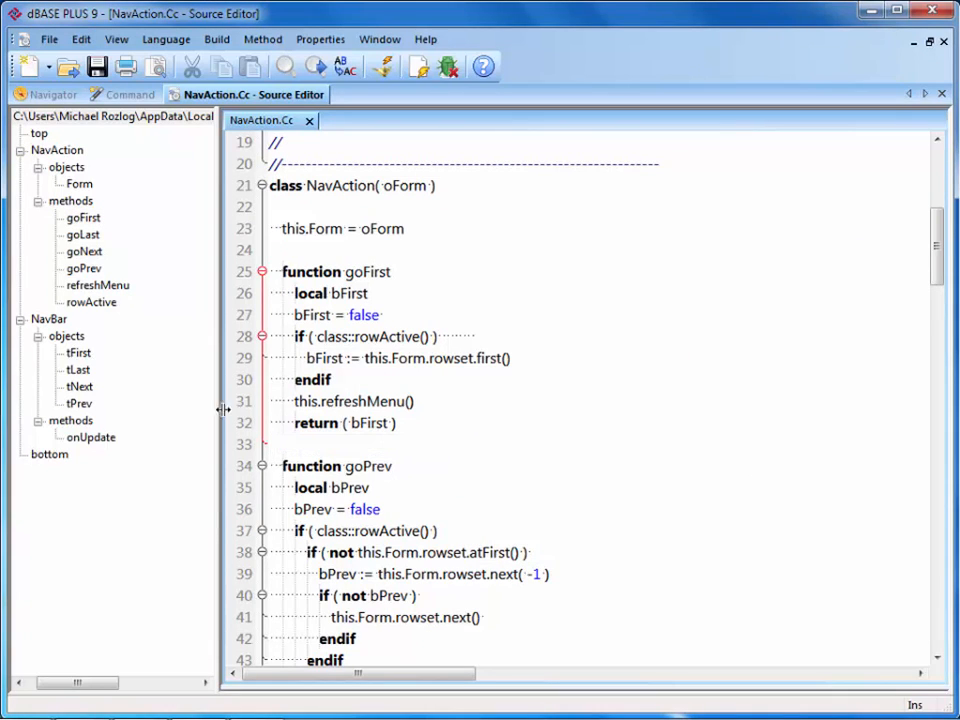
Collapse and re-expand the if block and the whole goFirst function in the code.
{"action": "left_click", "coordinate": [260, 337]}
{"action": "left_click", "coordinate": [258, 339]}
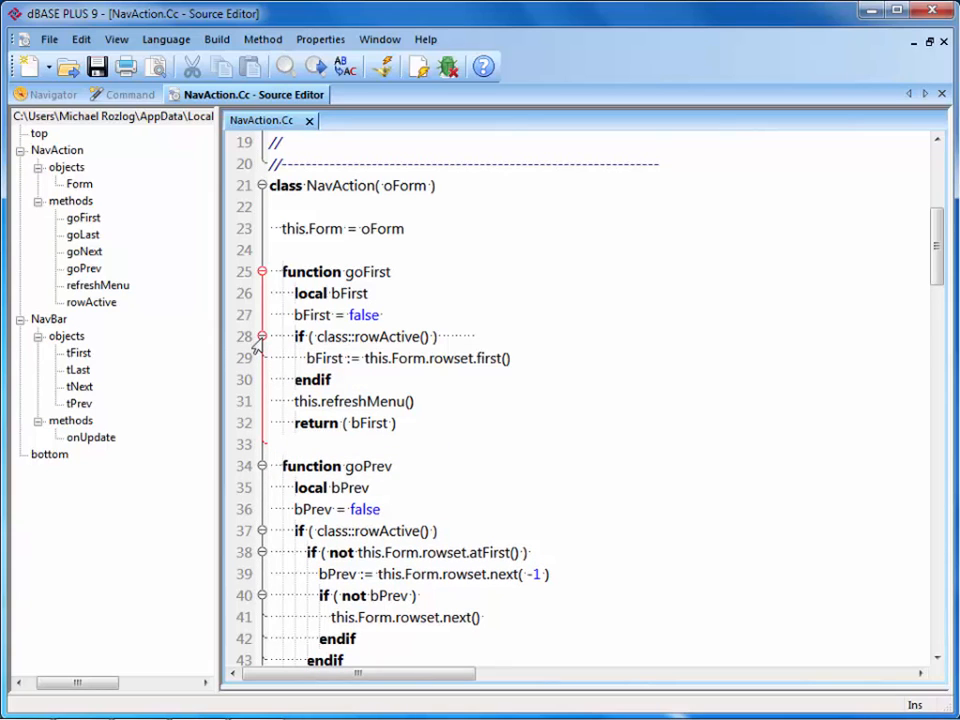
{"action": "left_click", "coordinate": [261, 271]}
{"action": "left_click", "coordinate": [261, 271]}
In the Source Editor Properties color settings, give the Default element a navy background and yellow foreground.
{"action": "right_click", "coordinate": [575, 284]}
{"action": "left_click", "coordinate": [645, 638]}
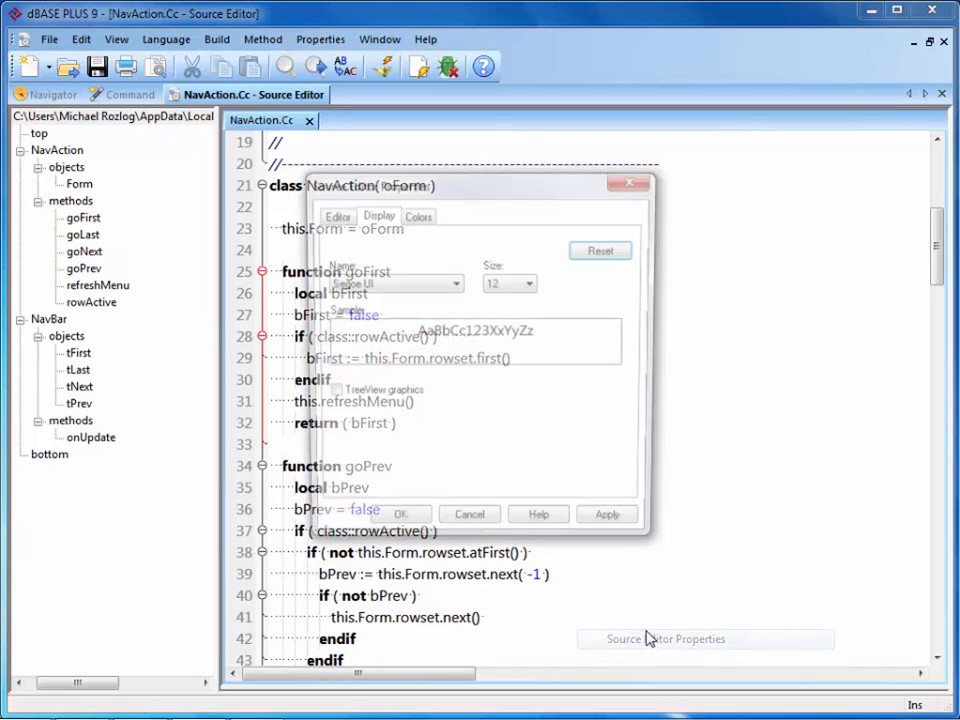
{"action": "left_click", "coordinate": [416, 214]}
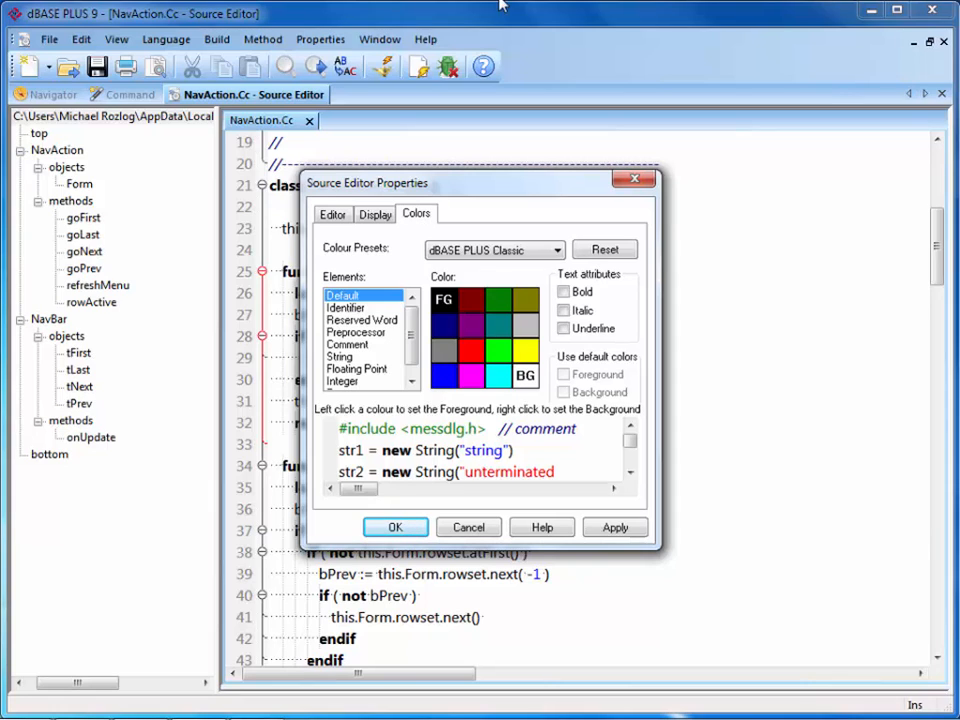
{"action": "right_click", "coordinate": [445, 333]}
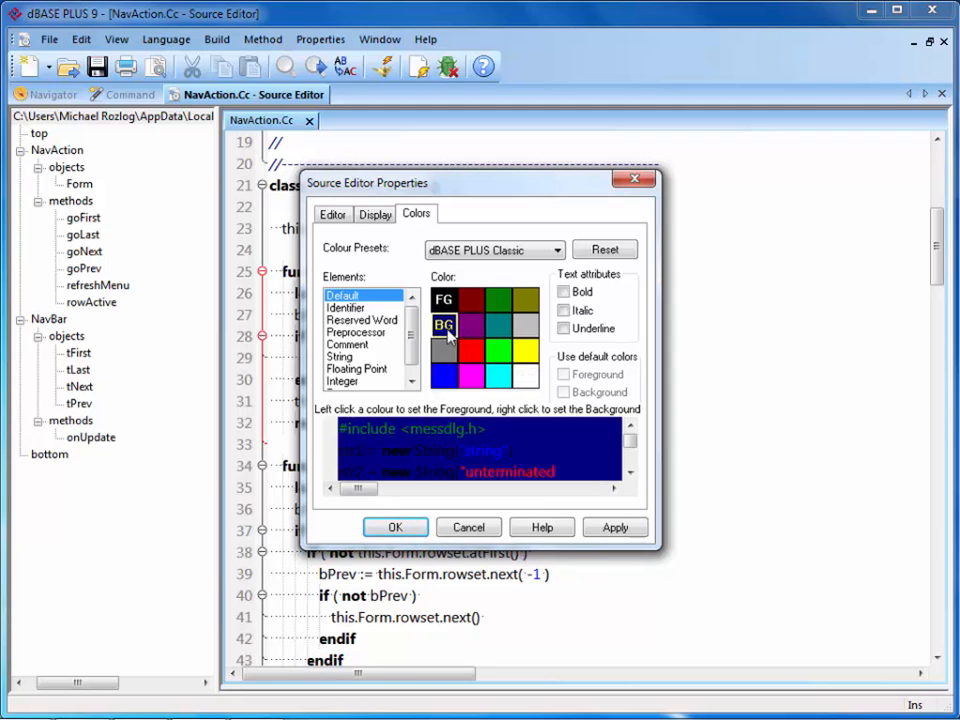
{"action": "left_click", "coordinate": [524, 352]}
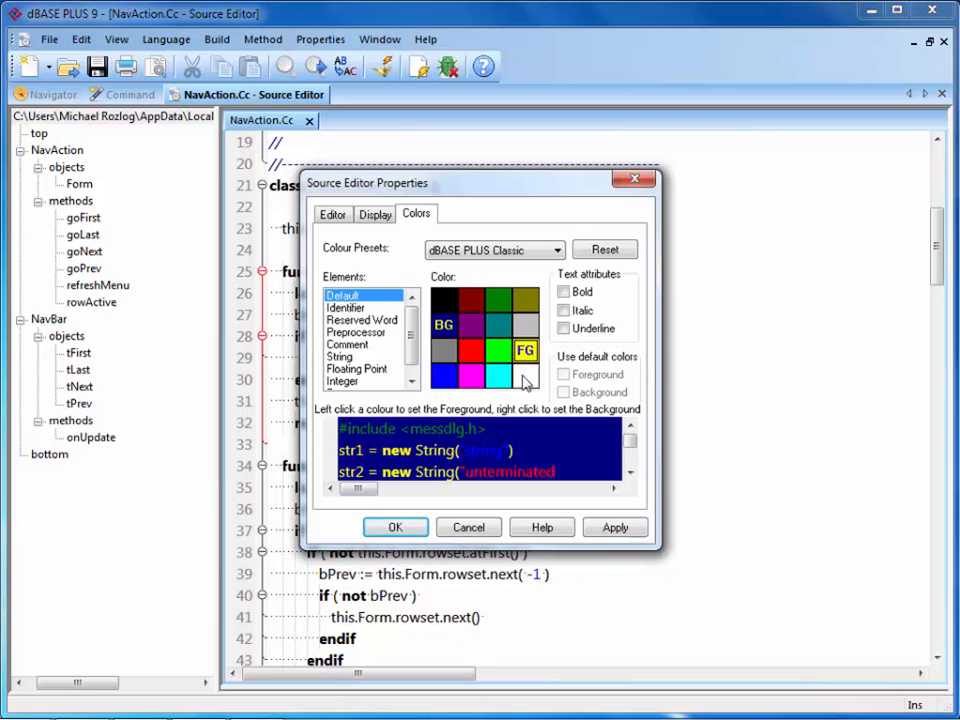
Give the Identifier element a navy background and yellow foreground.
{"action": "left_click", "coordinate": [350, 309]}
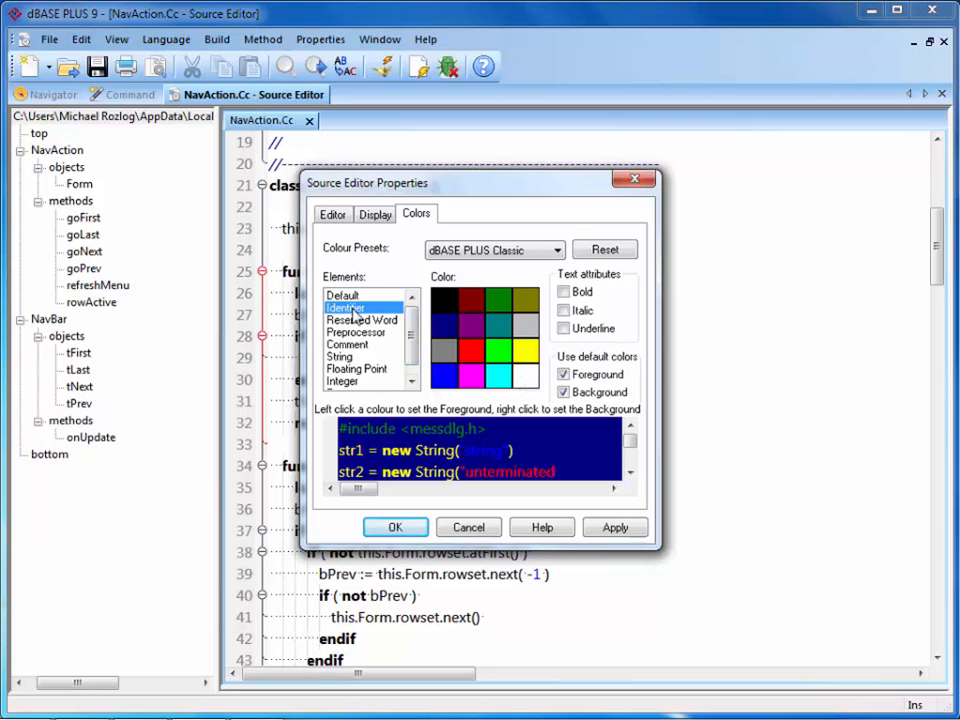
{"action": "right_click", "coordinate": [449, 332]}
{"action": "left_click", "coordinate": [526, 356]}
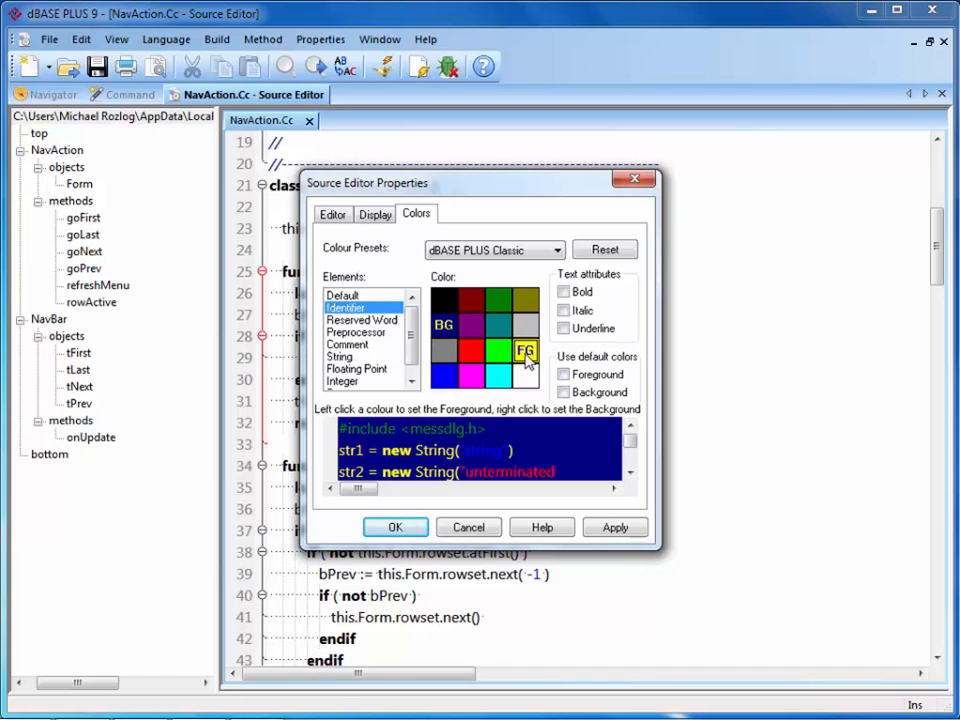
Give the Reserved Word element a navy background and white foreground.
{"action": "left_click", "coordinate": [362, 320]}
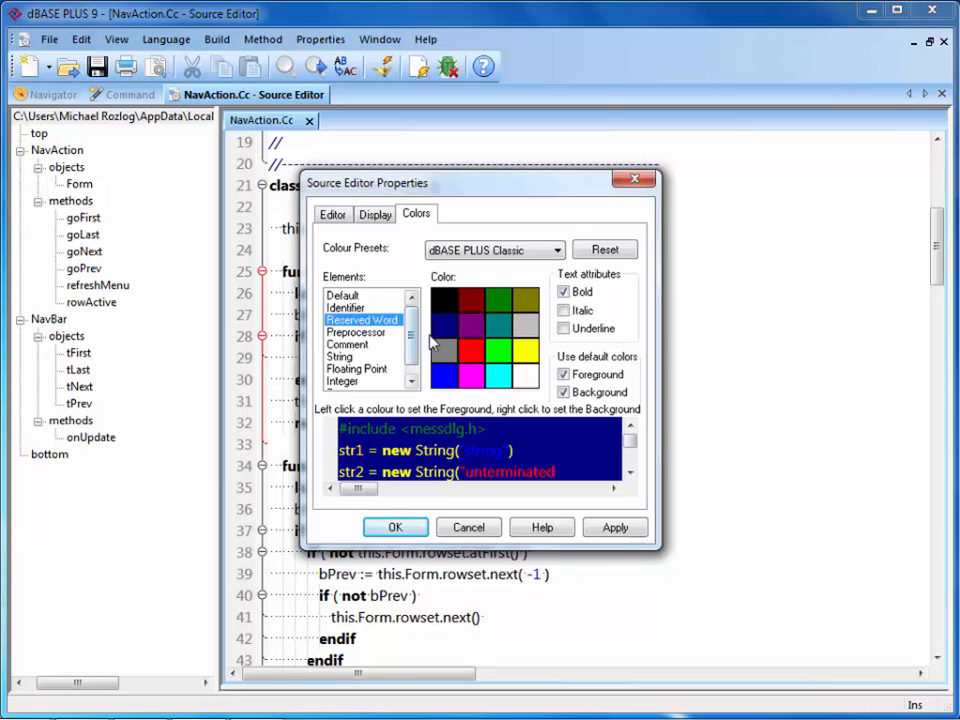
{"action": "right_click", "coordinate": [443, 331]}
{"action": "left_click", "coordinate": [532, 382]}
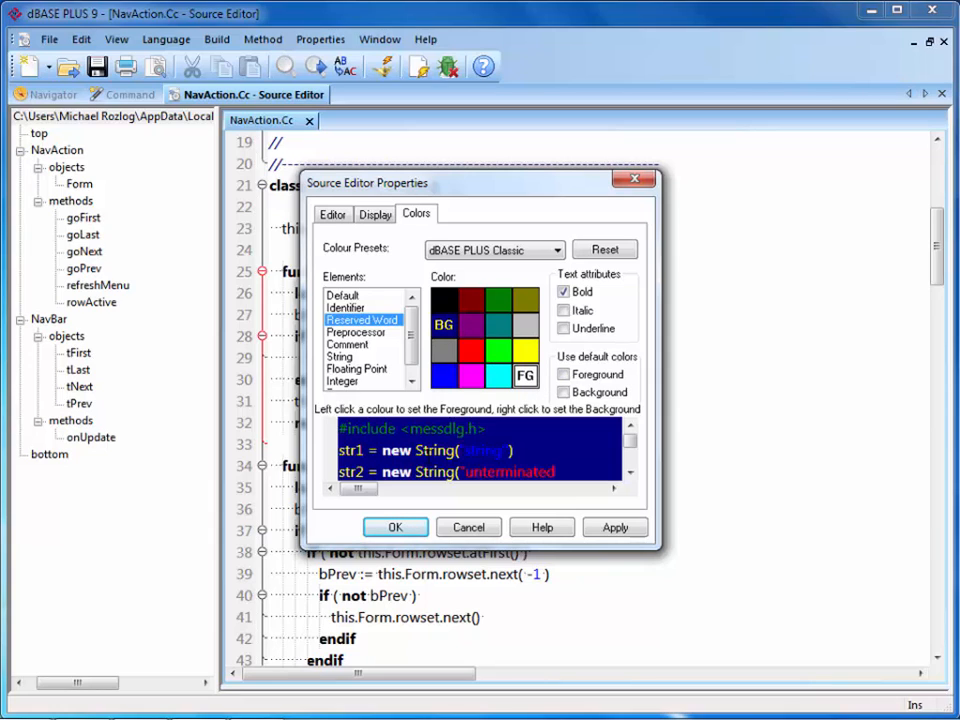
Give the Preprocessor element a navy background and bright green foreground.
{"action": "left_click", "coordinate": [370, 334]}
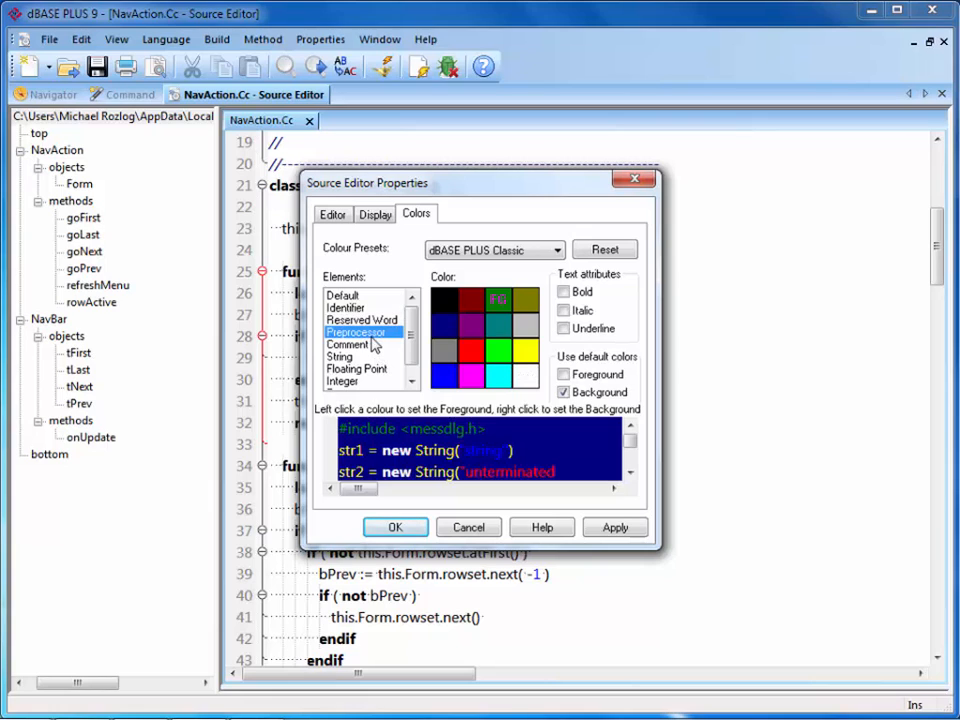
{"action": "right_click", "coordinate": [443, 324]}
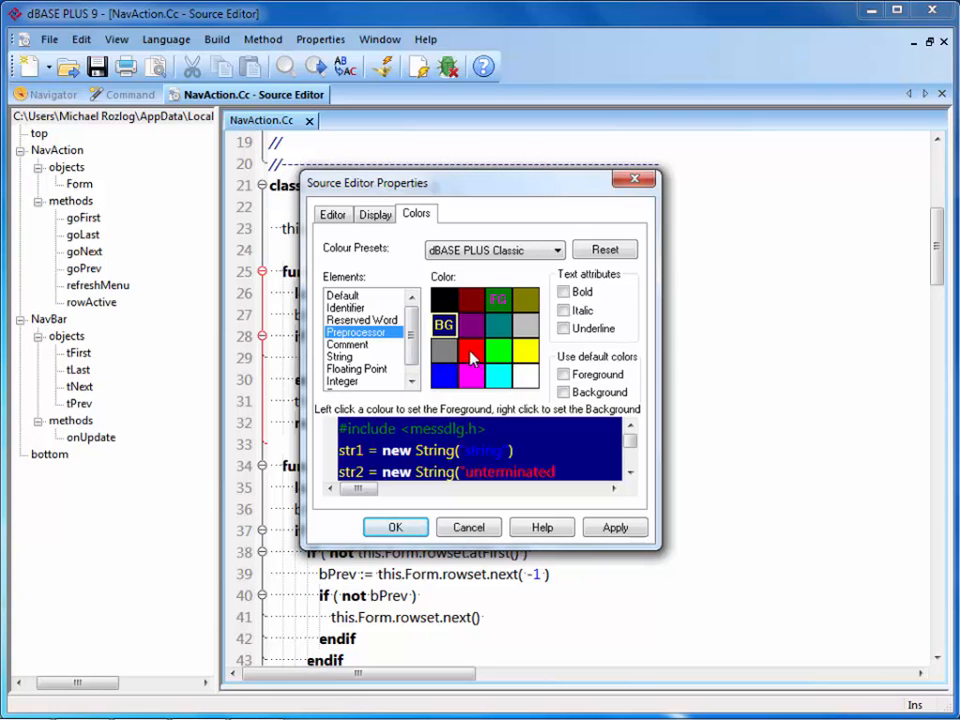
{"action": "left_click", "coordinate": [498, 350]}
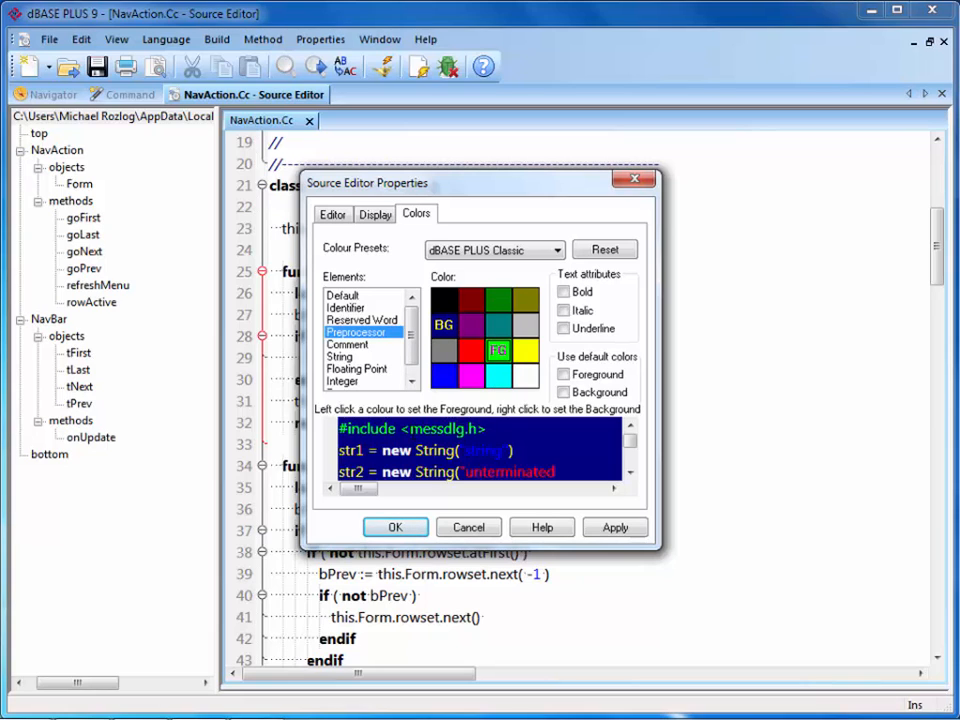
Give the Comment element a navy background and light gray foreground.
{"action": "left_click", "coordinate": [365, 344]}
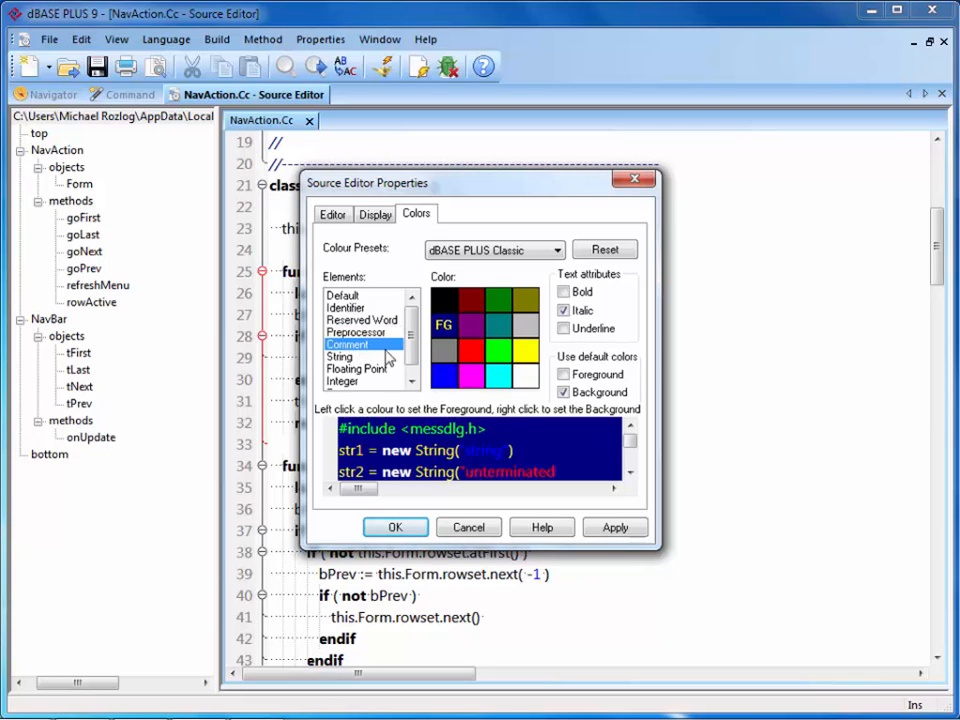
{"action": "right_click", "coordinate": [446, 330]}
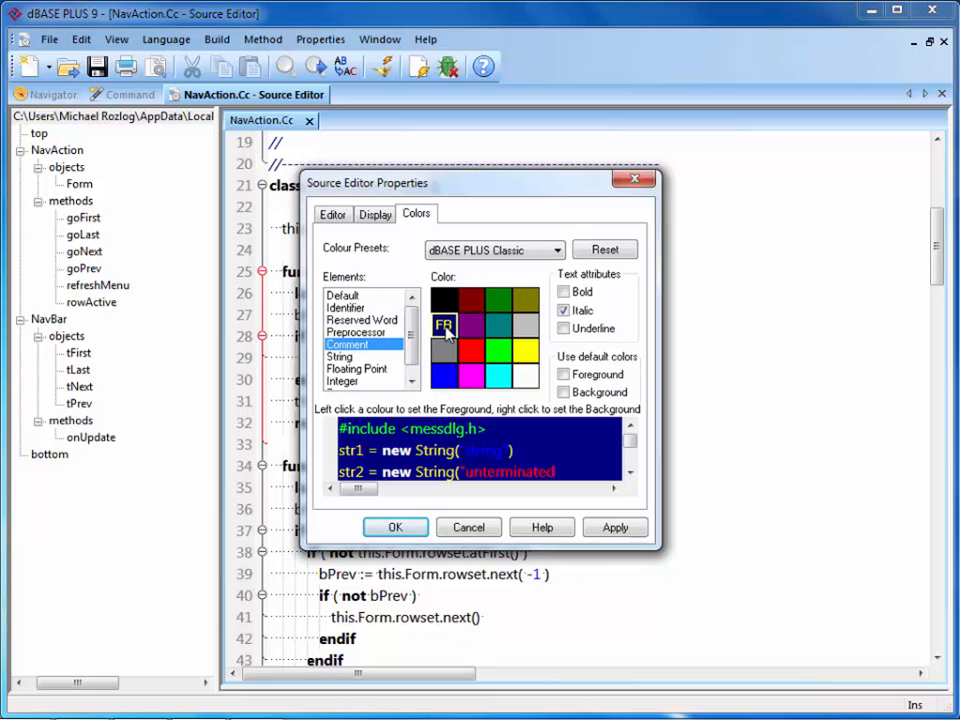
{"action": "left_click", "coordinate": [526, 330]}
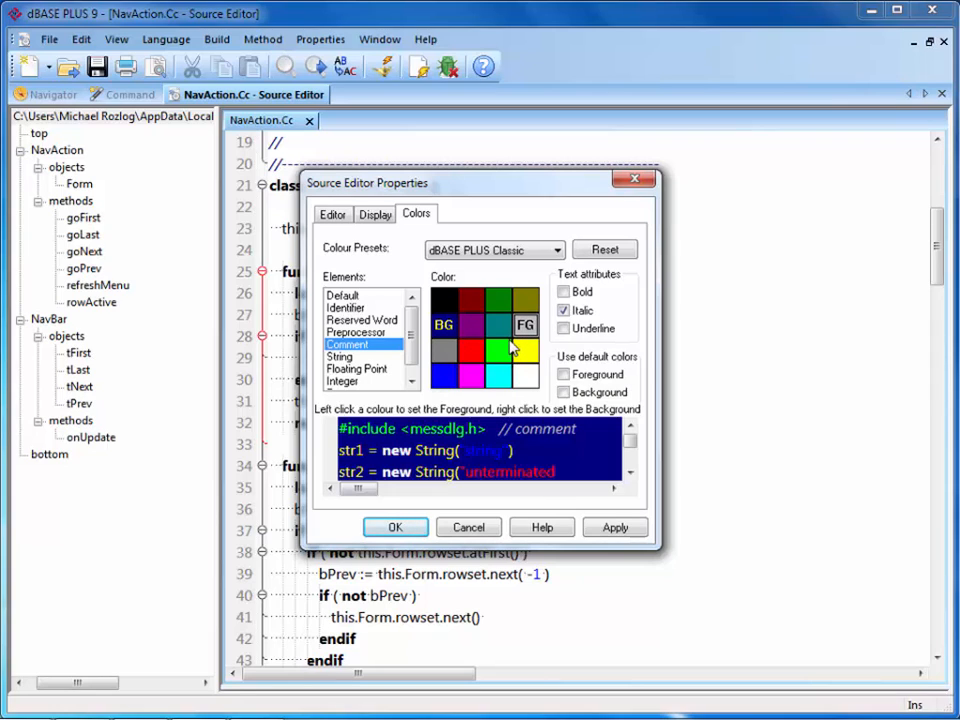
Give the String element a yellow background and black foreground.
{"action": "left_click", "coordinate": [387, 356]}
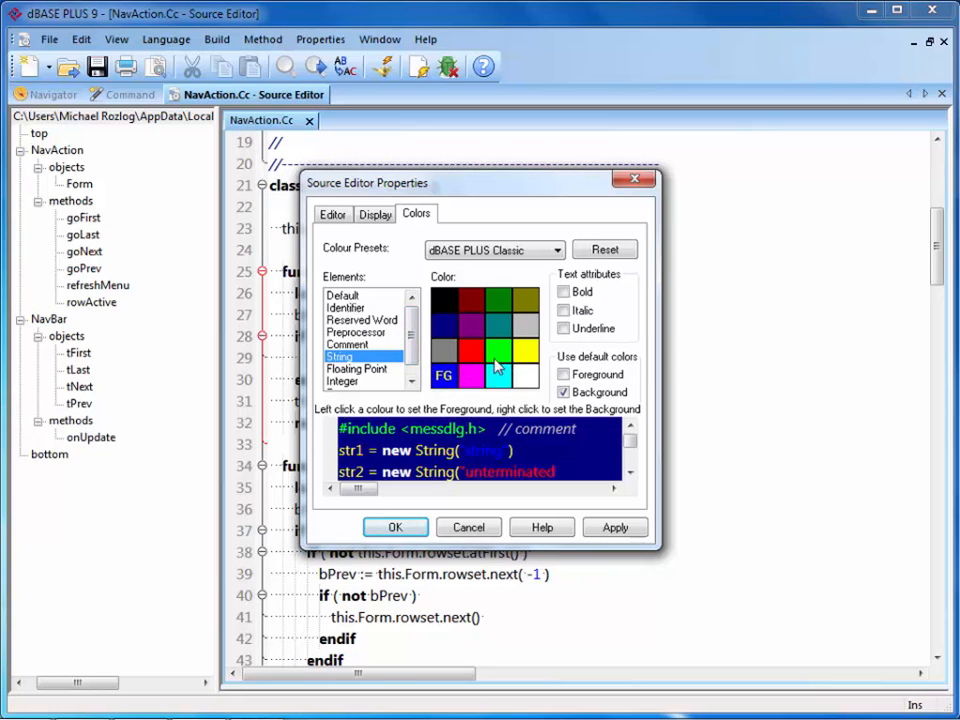
{"action": "right_click", "coordinate": [524, 355]}
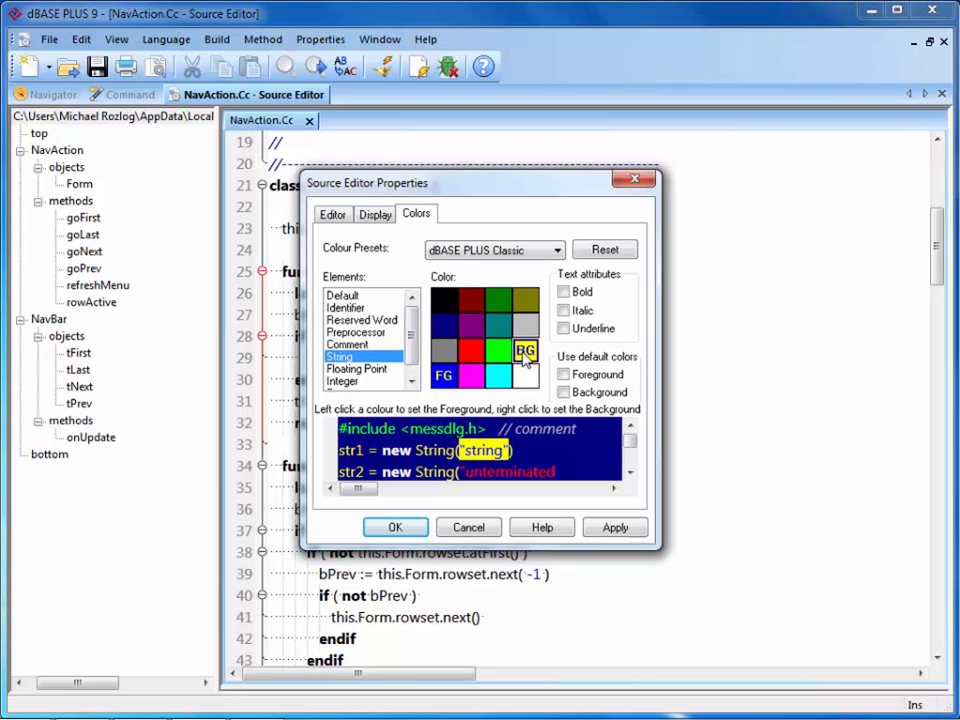
{"action": "left_click", "coordinate": [443, 300]}
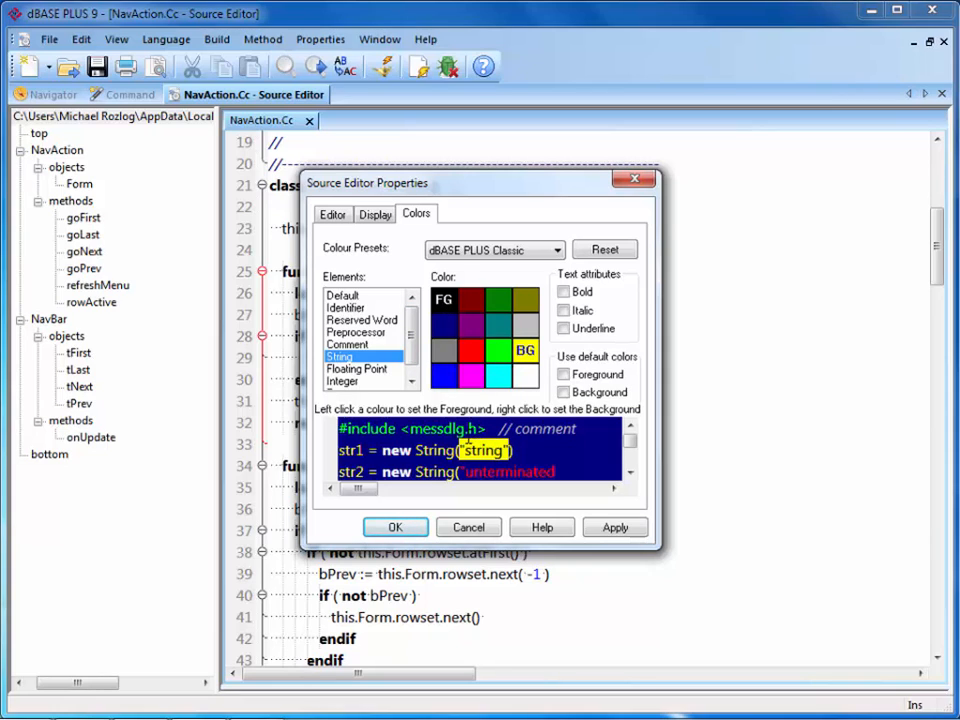
Give the Floating Point element a navy background and cyan foreground.
{"action": "left_click", "coordinate": [366, 369]}
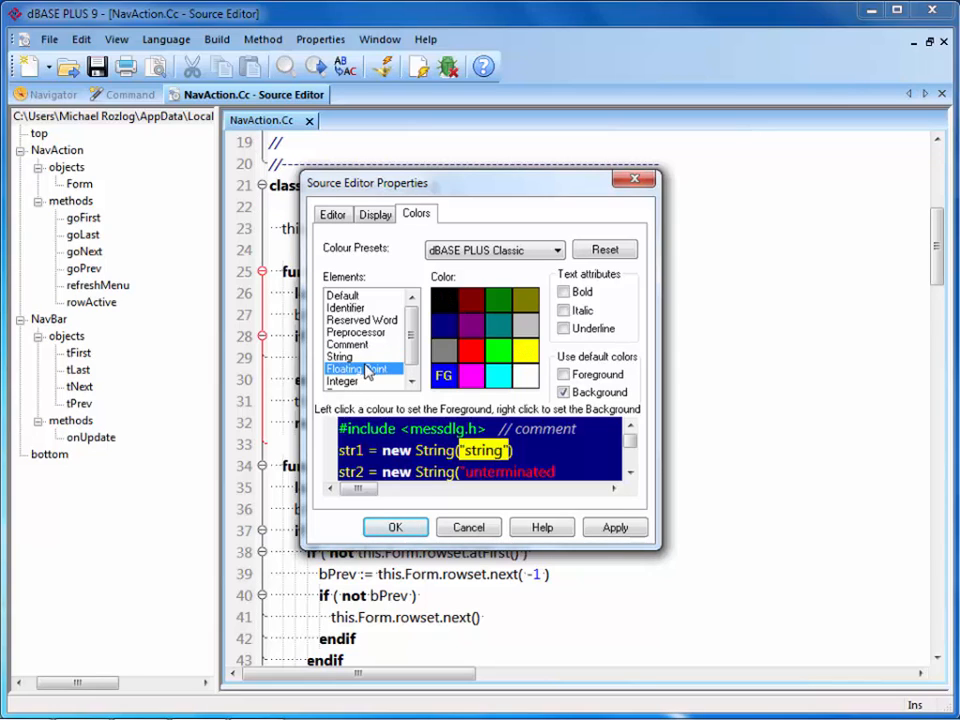
{"action": "right_click", "coordinate": [452, 335]}
{"action": "mouse_move", "coordinate": [629, 440]}
{"action": "left_mouse_down"}
{"action": "mouse_move", "coordinate": [629, 468]}
{"action": "mouse_move", "coordinate": [629, 448]}
{"action": "left_mouse_up"}
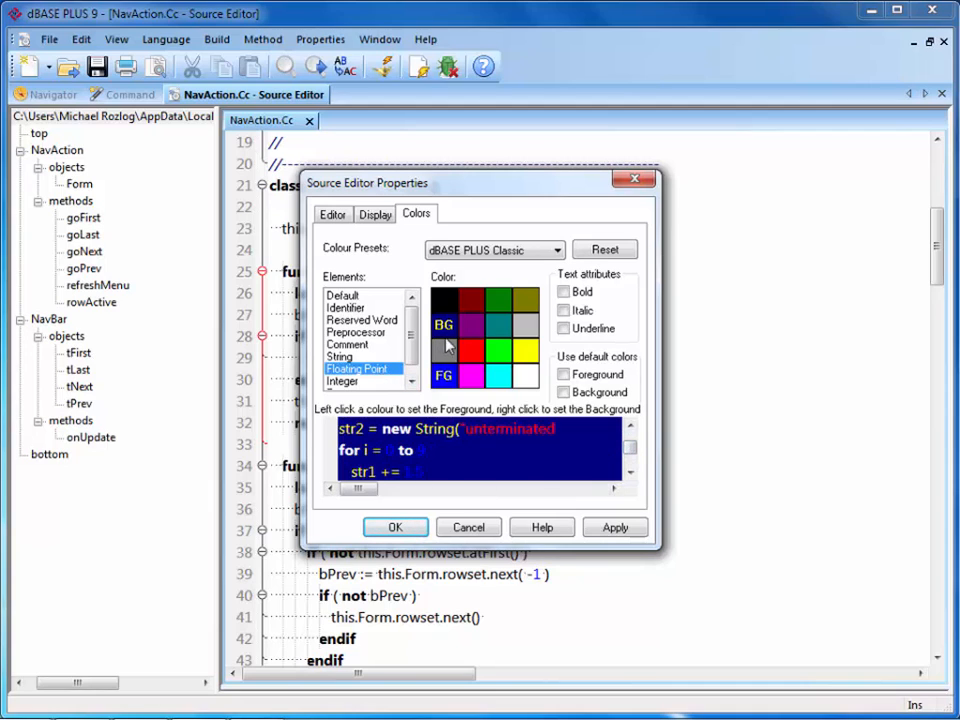
{"action": "left_click", "coordinate": [497, 378]}
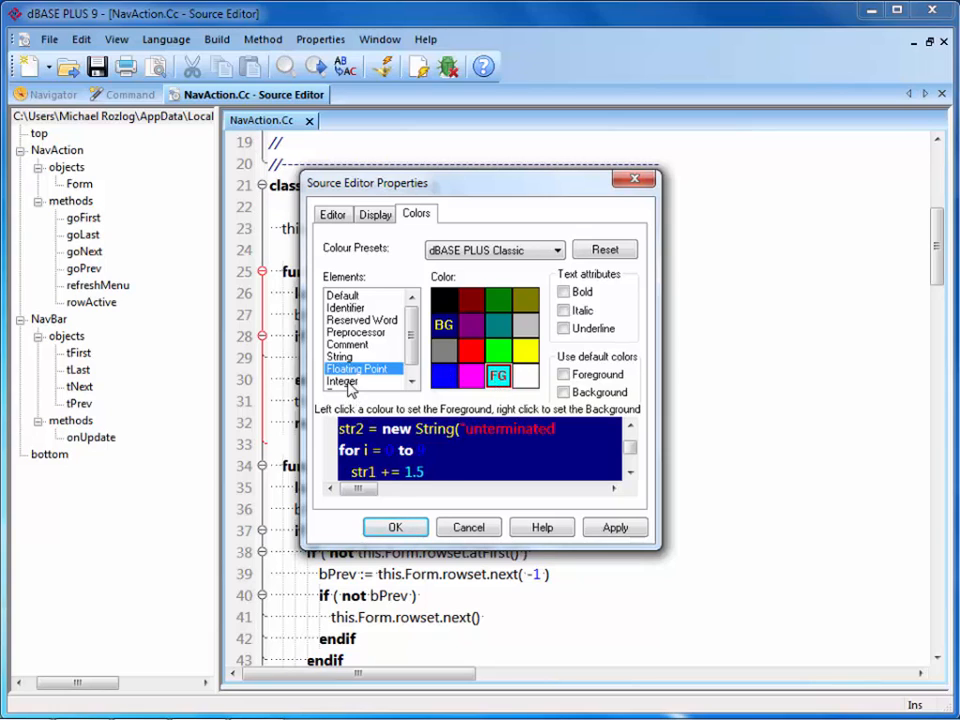
Give the Integer element a navy background and cyan foreground.
{"action": "left_click", "coordinate": [349, 383]}
{"action": "right_click", "coordinate": [444, 332]}
{"action": "left_click", "coordinate": [495, 377]}
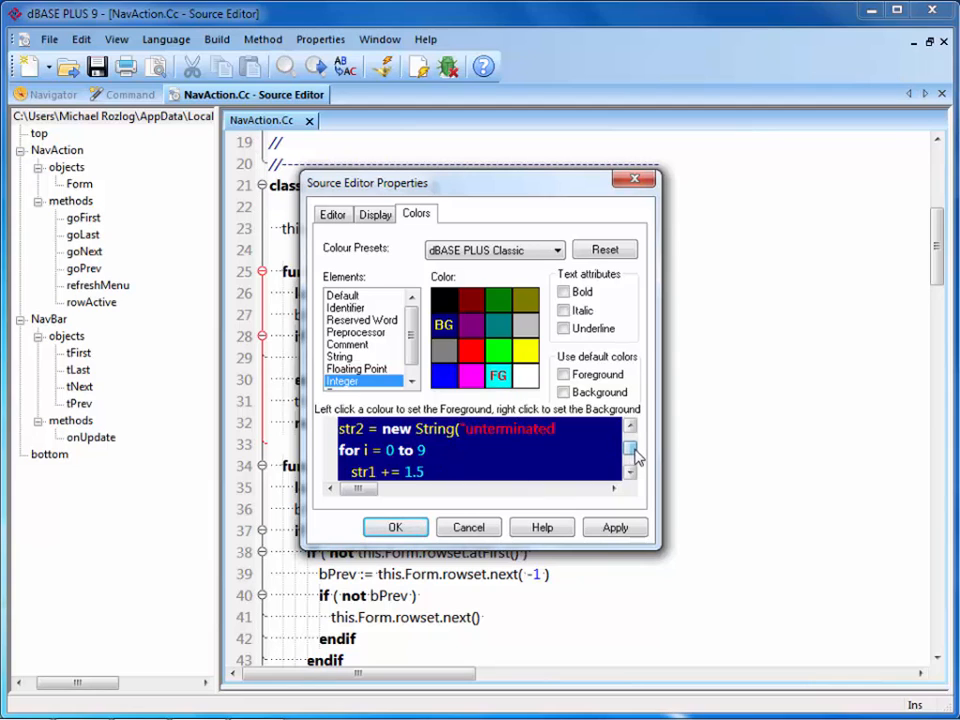
Give the Error element a black foreground and dark red background, and apply the color scheme to the source editor.
{"action": "mouse_move", "coordinate": [631, 449]}
{"action": "left_mouse_down"}
{"action": "mouse_move", "coordinate": [632, 459]}
{"action": "mouse_move", "coordinate": [634, 443]}
{"action": "left_mouse_up"}
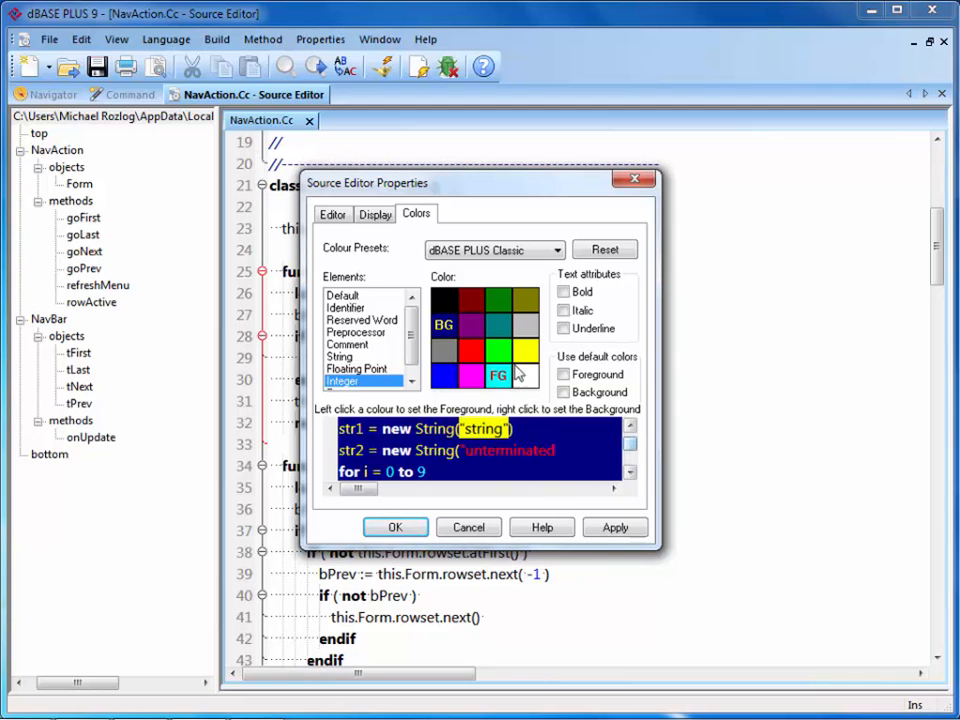
{"action": "left_click", "coordinate": [412, 381]}
{"action": "left_click", "coordinate": [342, 382]}
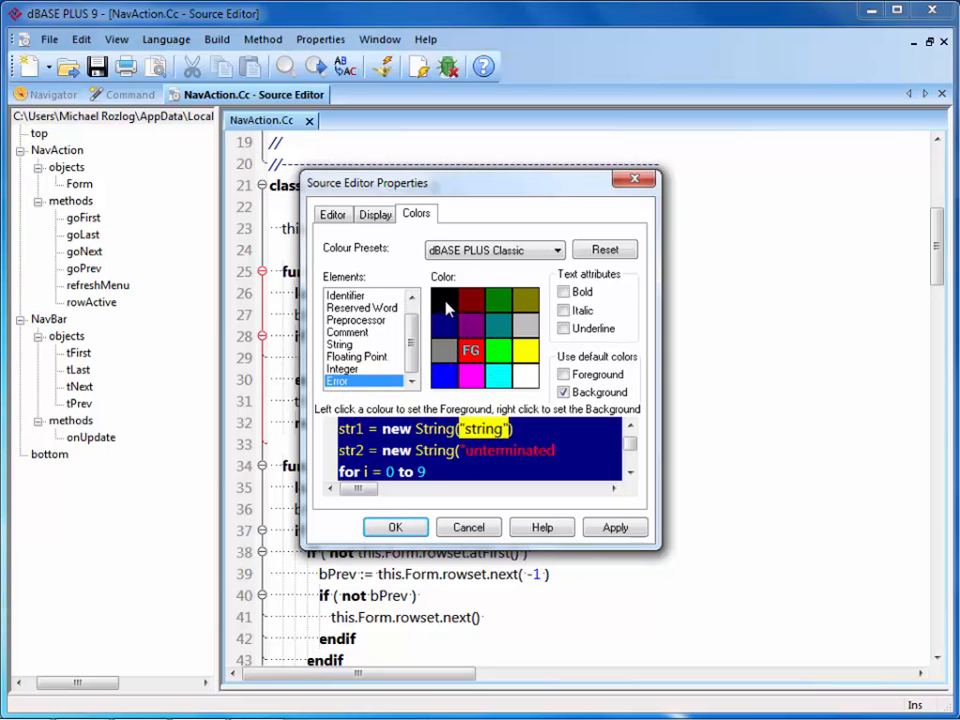
{"action": "left_click", "coordinate": [444, 302]}
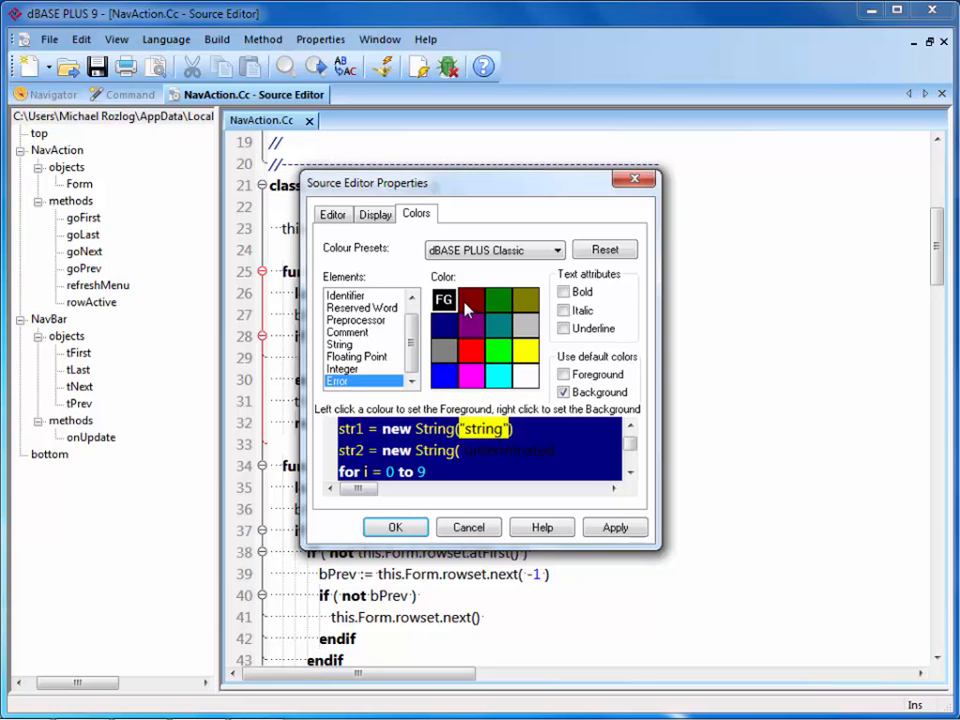
{"action": "right_click", "coordinate": [464, 303]}
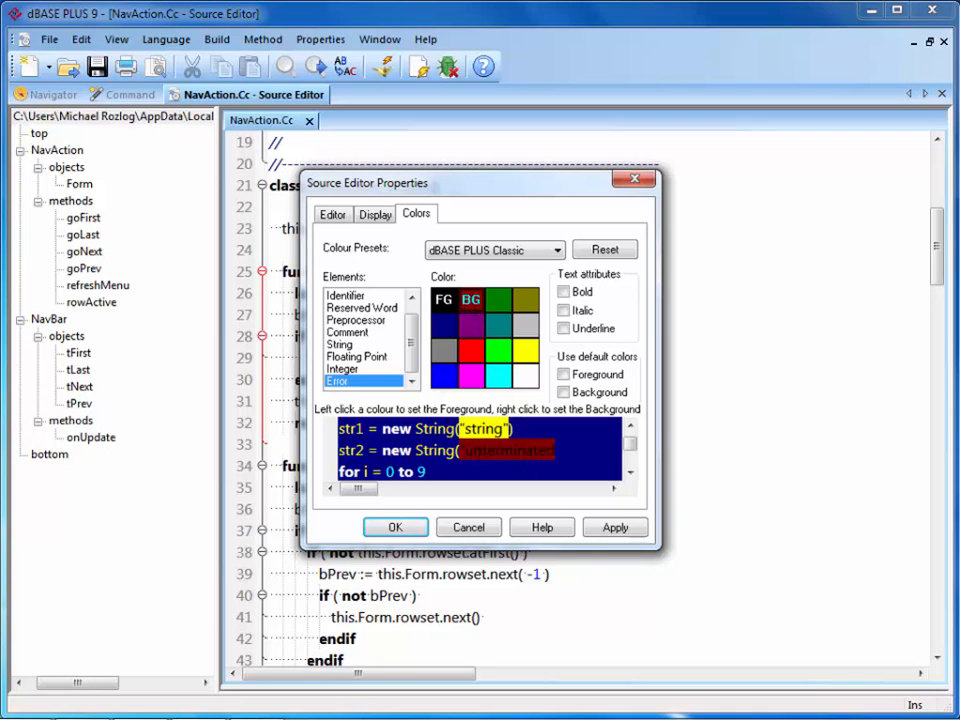
{"action": "left_click", "coordinate": [614, 529]}
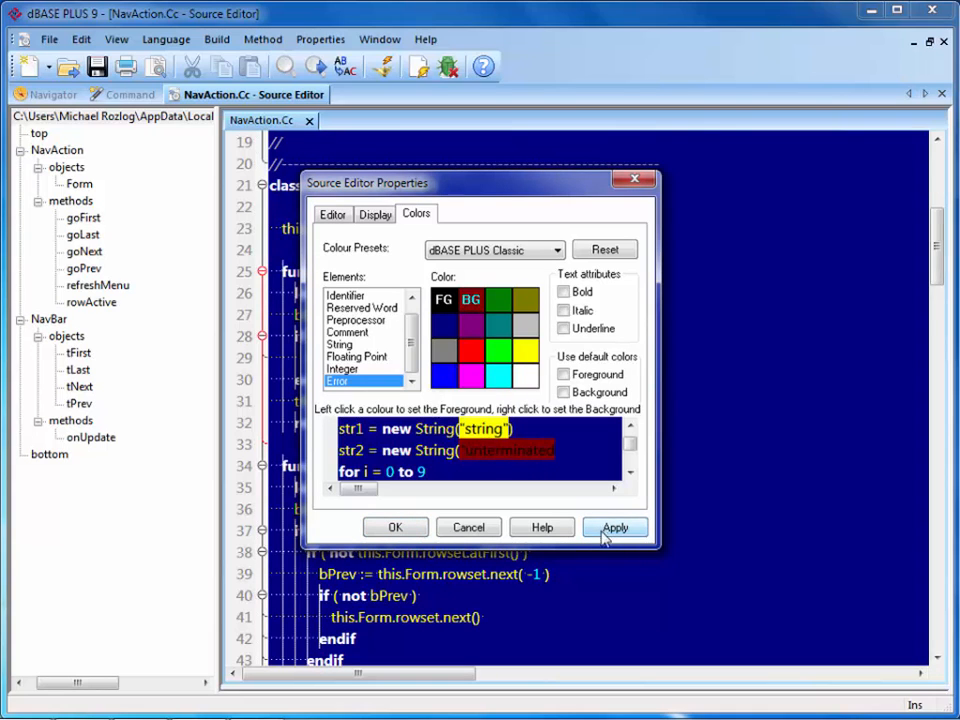
{"action": "left_click", "coordinate": [394, 528]}
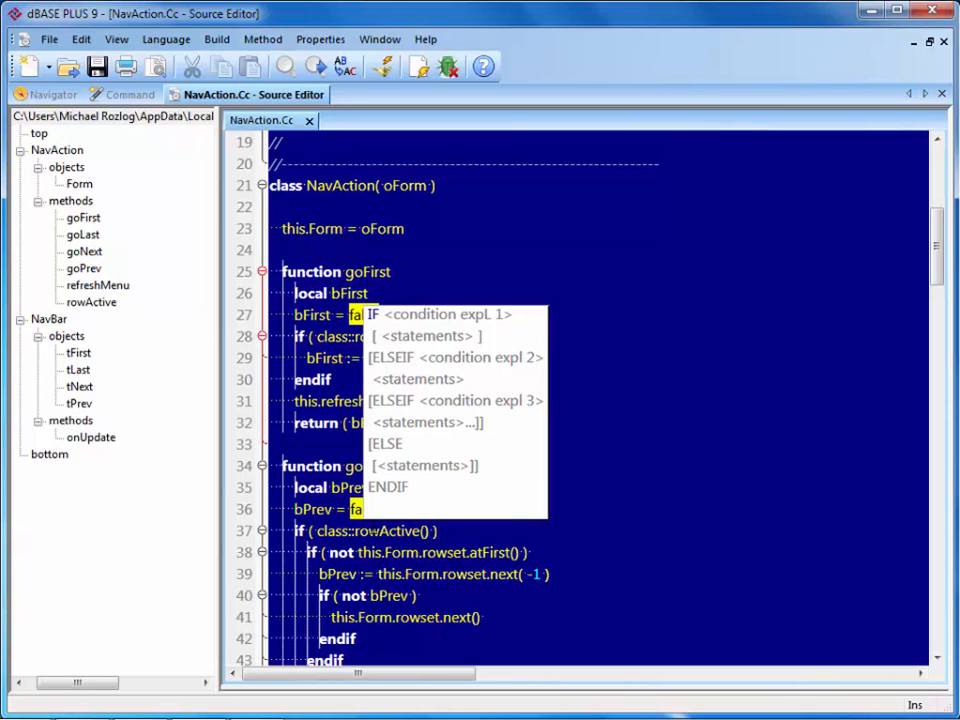
Change the source editor's display font to Snap ITC in the Source Editor Properties and apply it.
{"action": "scroll", "coordinate": [621, 432], "scroll_direction": "down", "scroll_amount": 3}
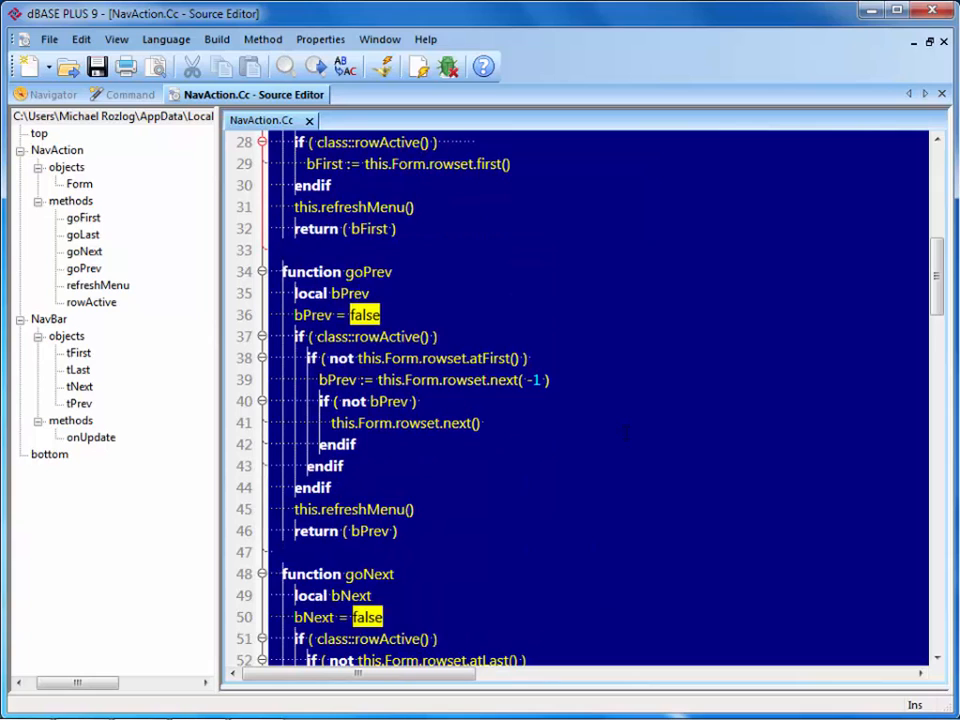
{"action": "scroll", "coordinate": [626, 432], "scroll_direction": "down", "scroll_amount": 7}
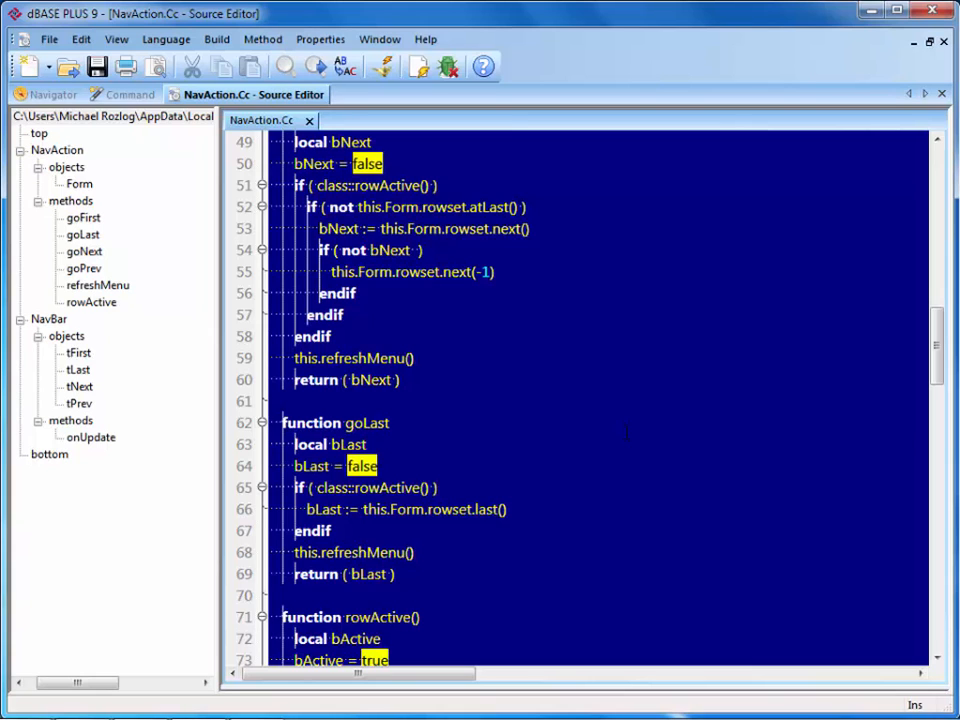
{"action": "right_click", "coordinate": [626, 432]}
{"action": "left_click", "coordinate": [660, 417]}
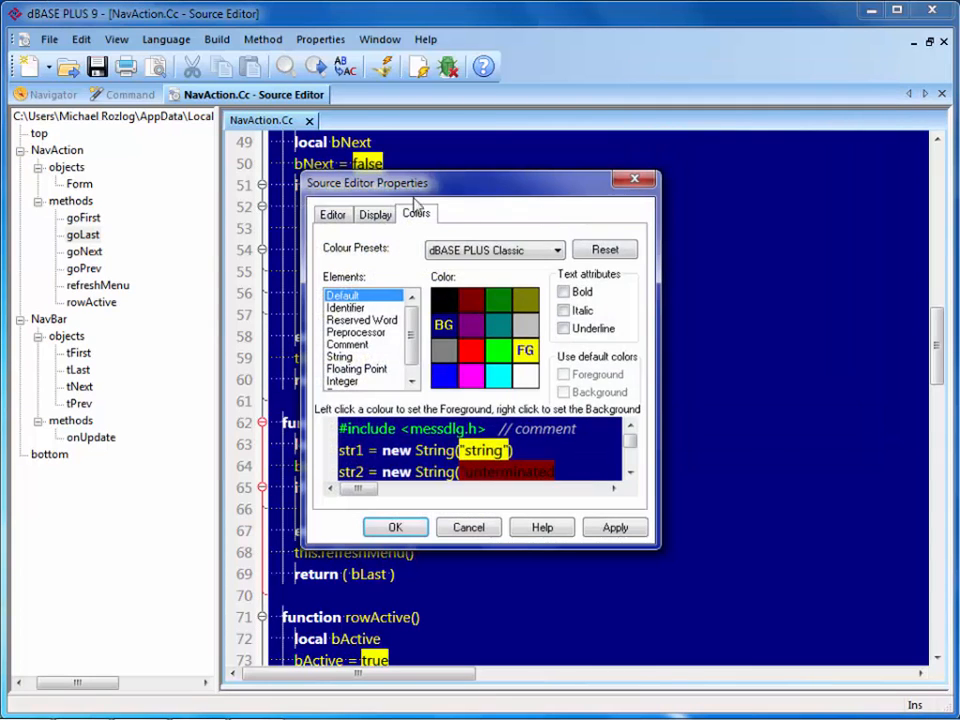
{"action": "left_click", "coordinate": [375, 214]}
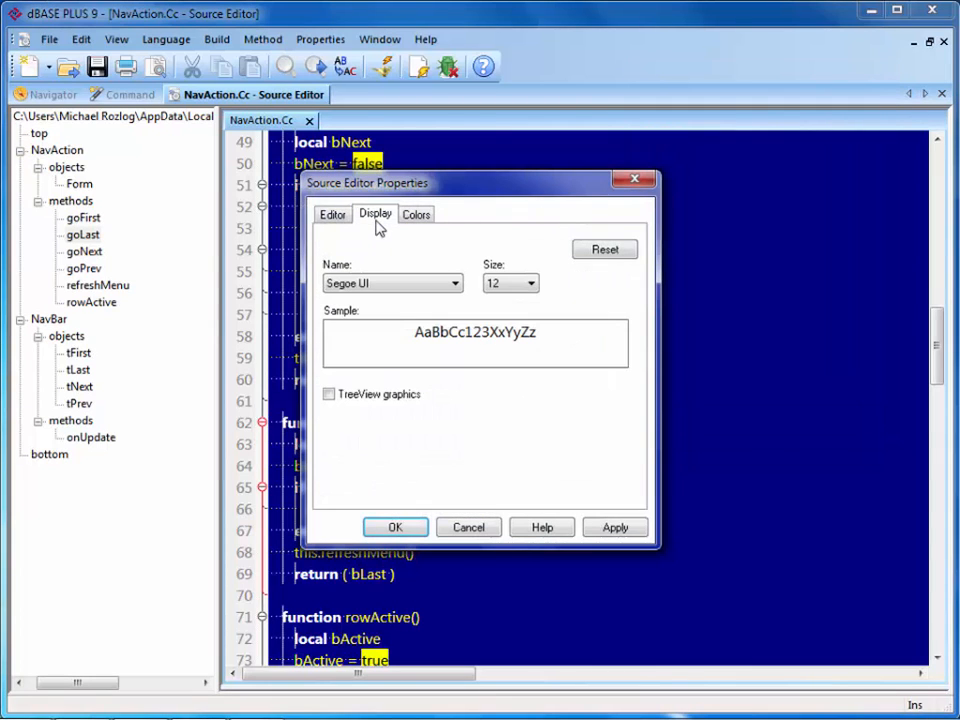
{"action": "left_click", "coordinate": [389, 285]}
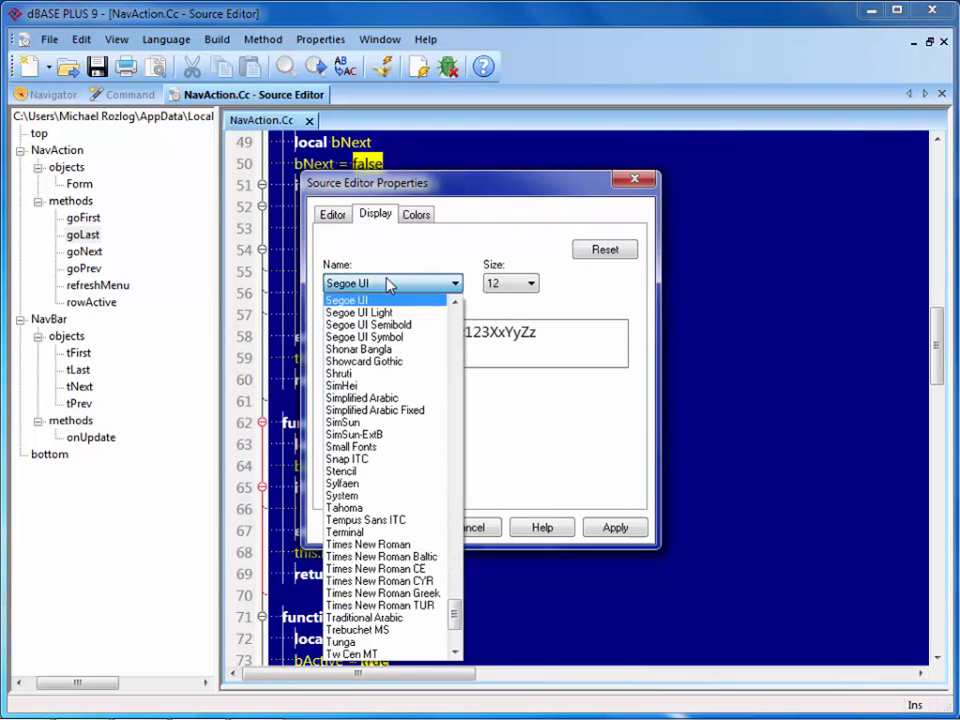
{"action": "left_click", "coordinate": [396, 459]}
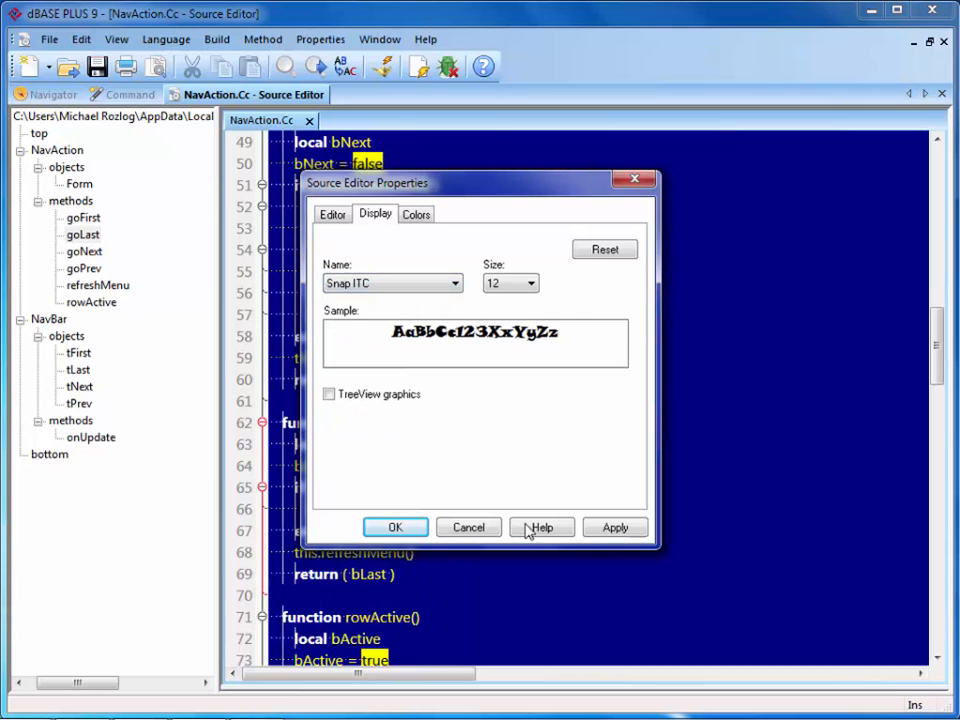
{"action": "left_click", "coordinate": [608, 537]}
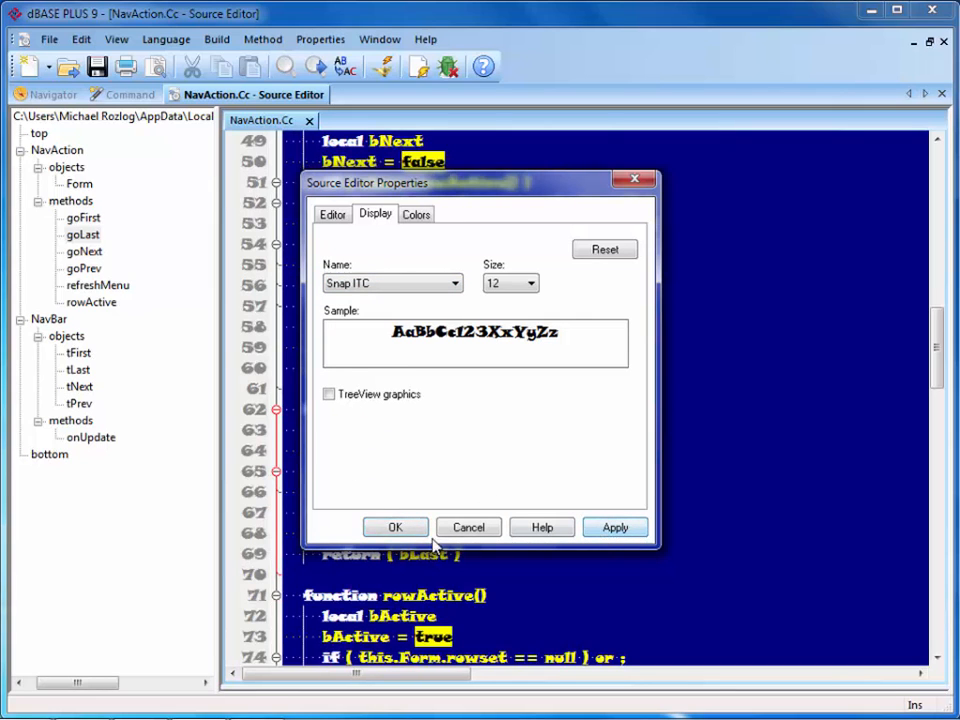
{"action": "left_click", "coordinate": [393, 527]}
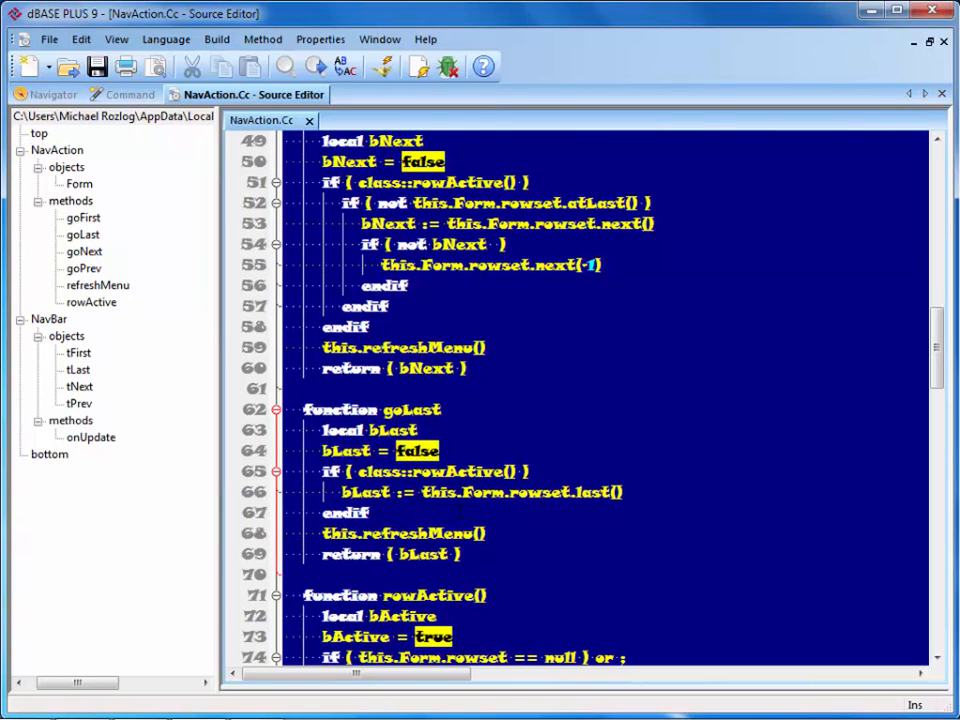
Set the source editor's display font back to Segoe UI and apply it.
{"action": "right_click", "coordinate": [570, 430]}
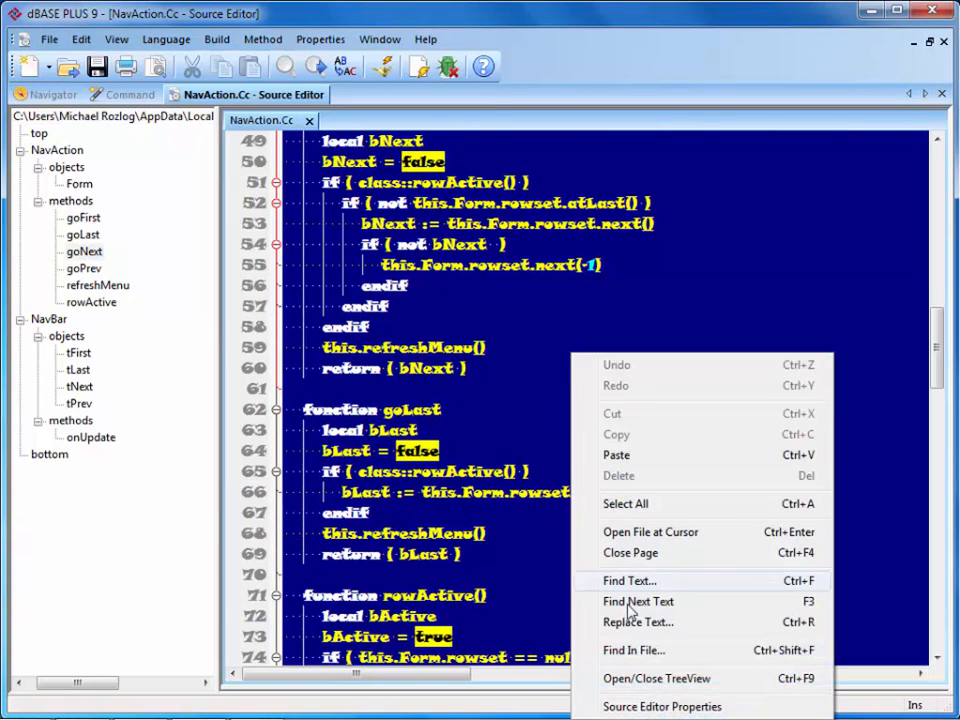
{"action": "left_click", "coordinate": [590, 702]}
{"action": "left_click", "coordinate": [452, 284]}
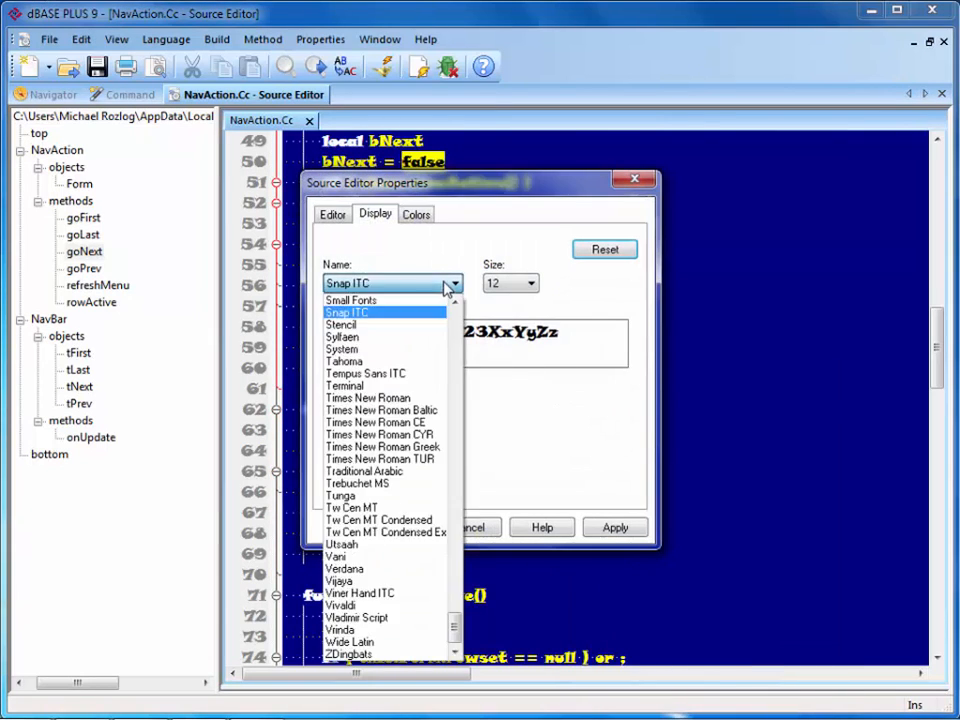
{"action": "left_click", "coordinate": [372, 342]}
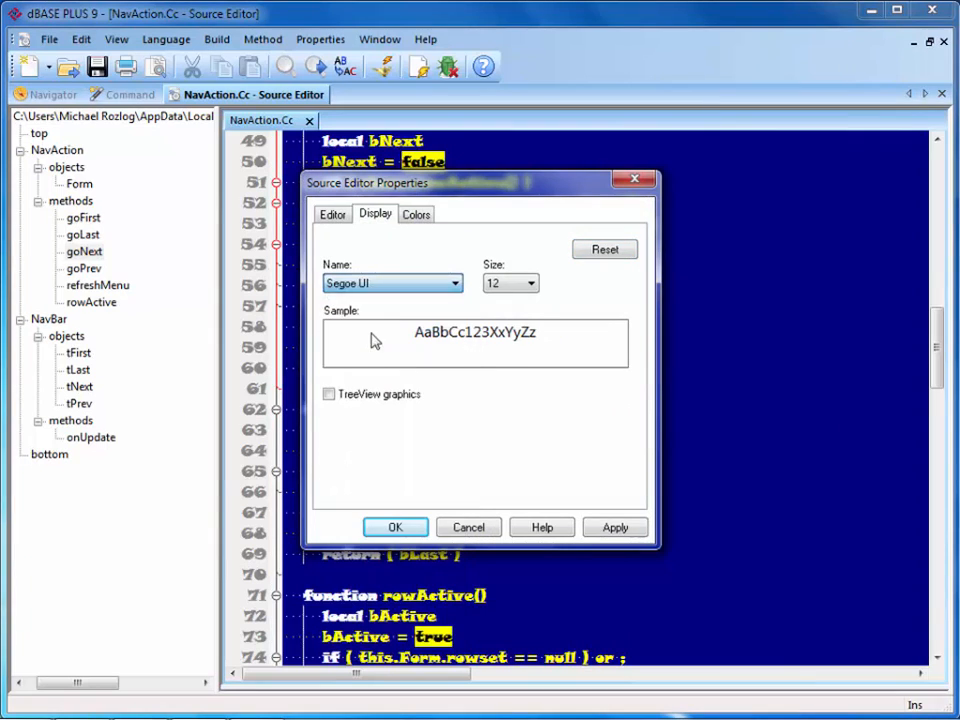
{"action": "left_click", "coordinate": [607, 531]}
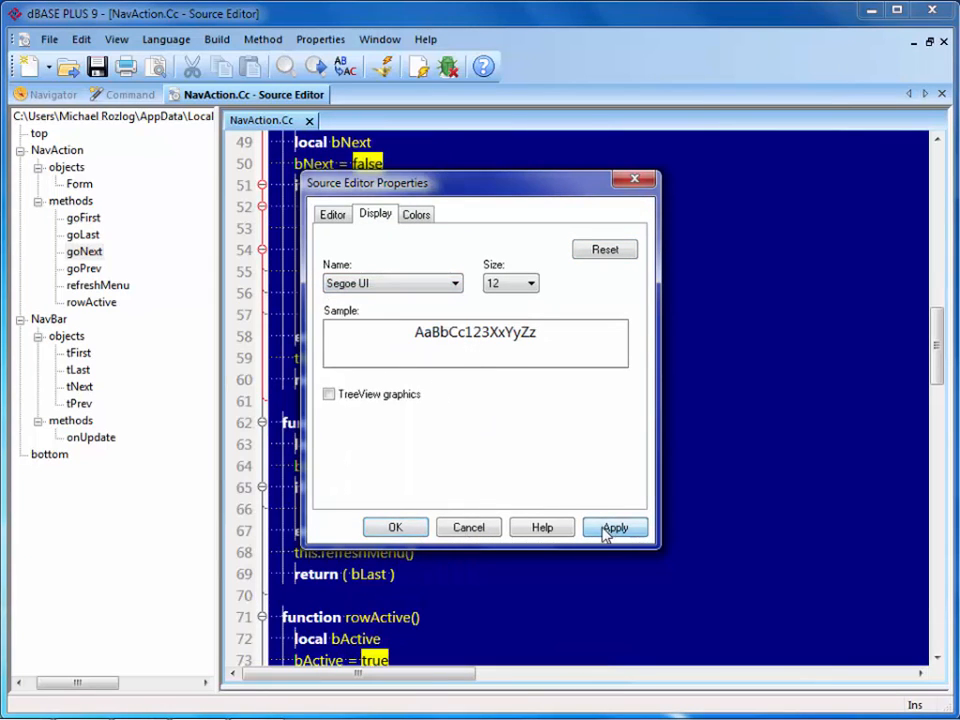
{"action": "left_click", "coordinate": [393, 527]}
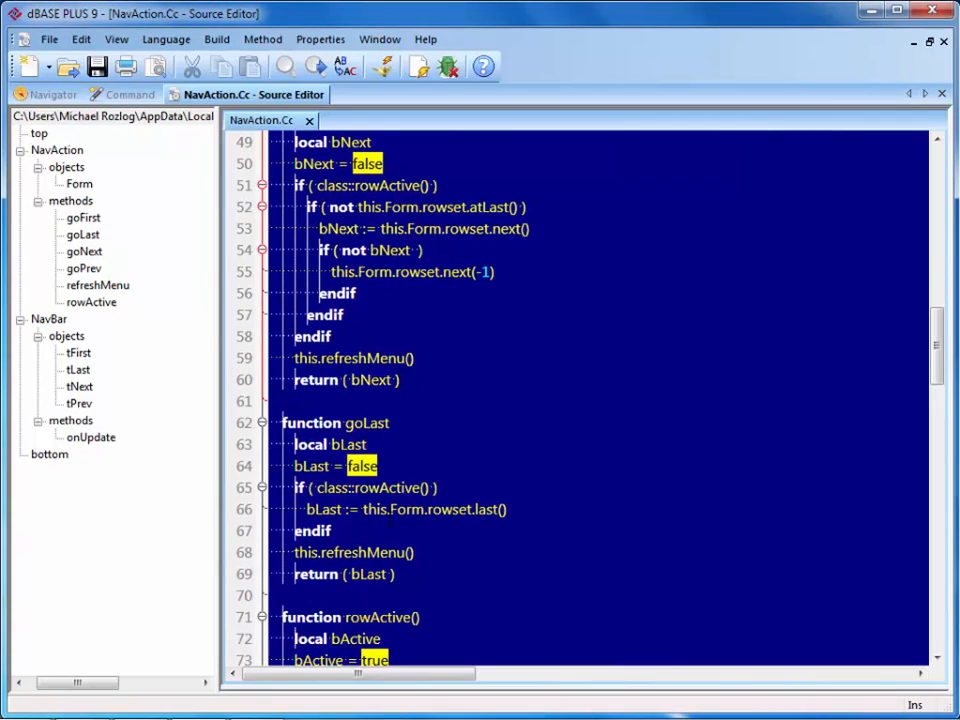